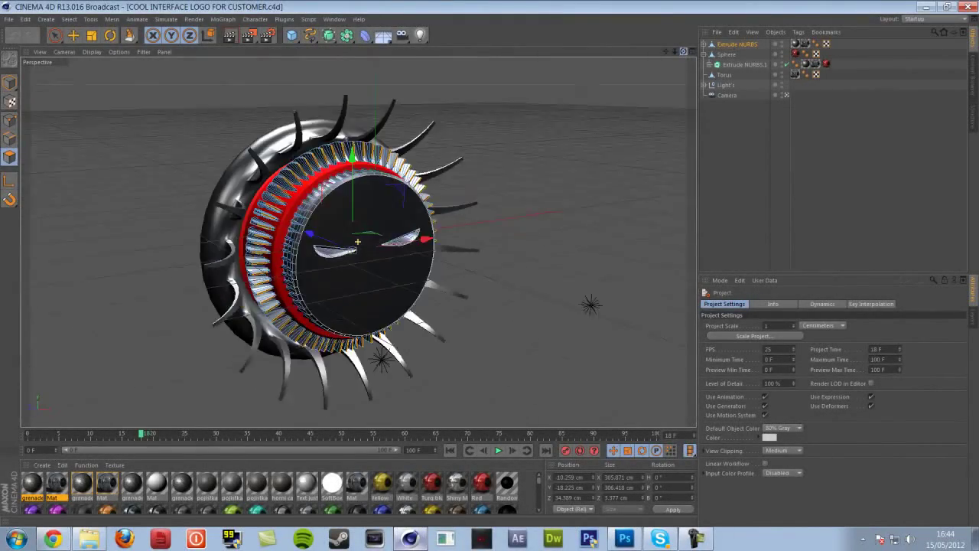
Delete the Extrude NURBS, Sphere, Extrude NURBS.1 and Torus objects, keeping the lights and the camera in the scene
left_click_drag(683, 51, 612, 26)
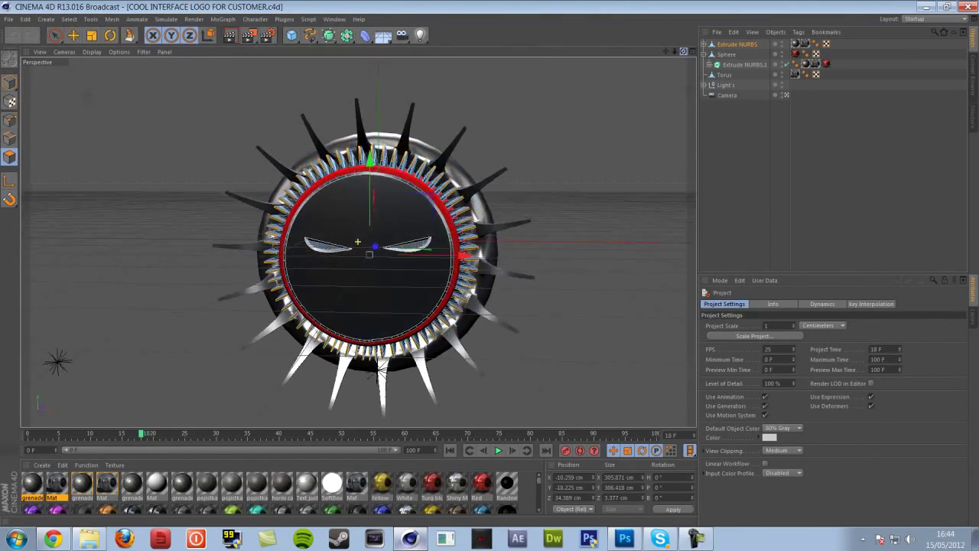
left_click_drag(566, 92, 461, 136)
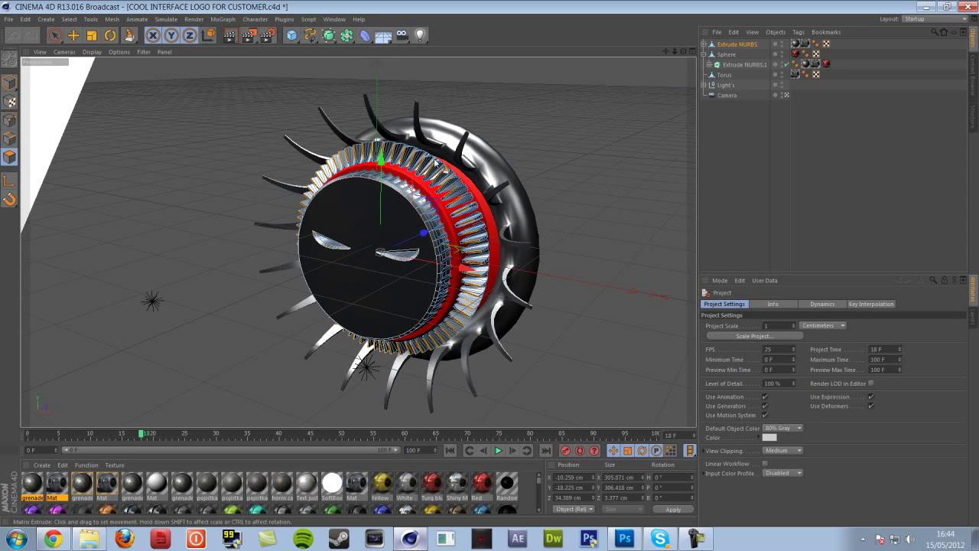
left_click_drag(682, 53, 720, 37)
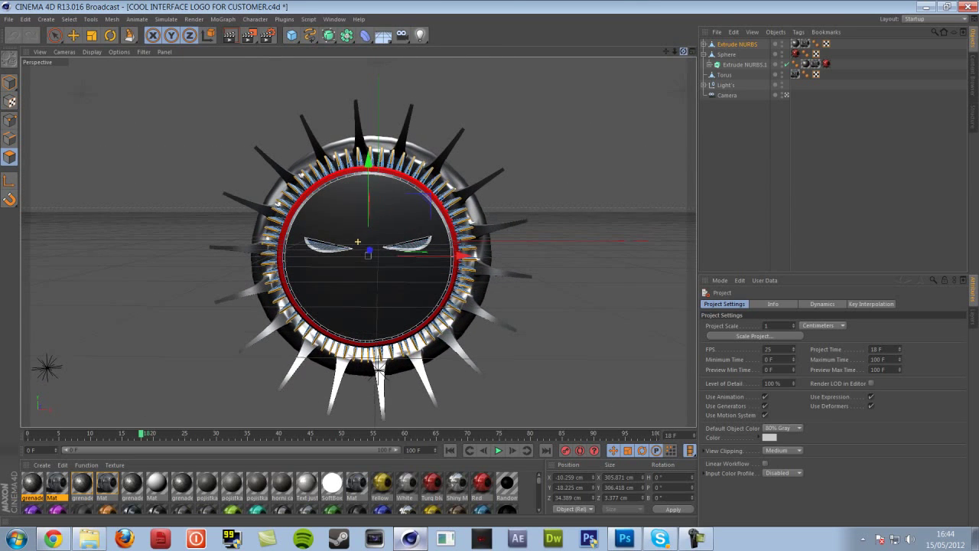
left_click(733, 46)
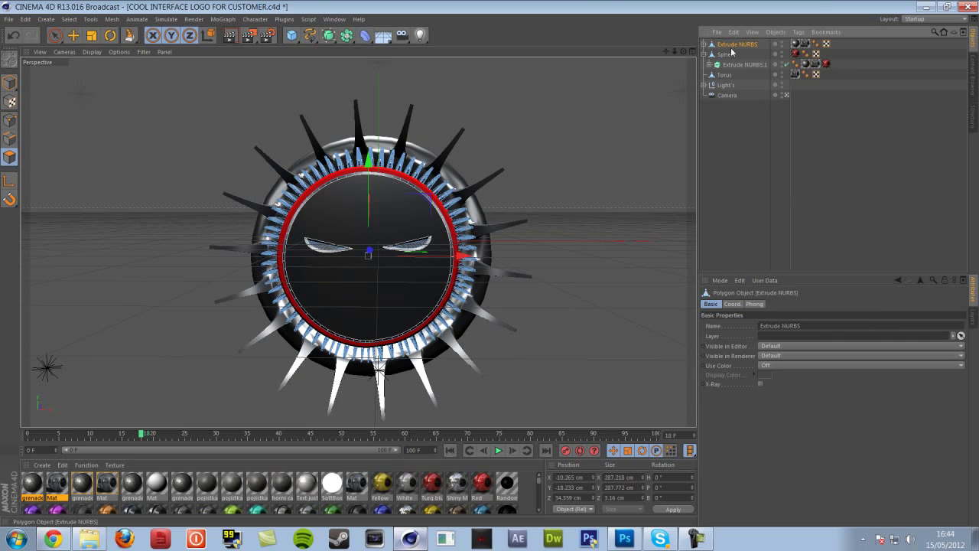
left_click(729, 75, "shift")
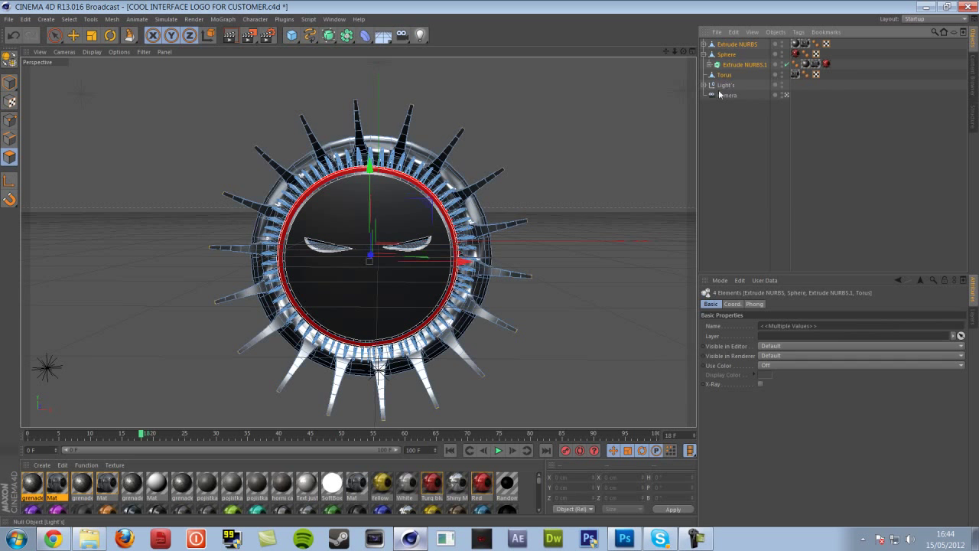
key("Delete")
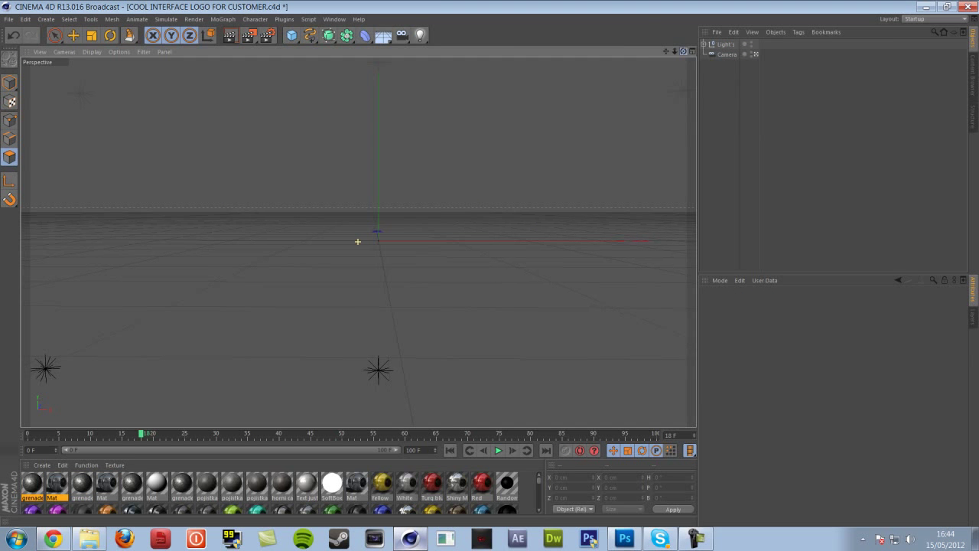
Add a torus in model mode and rotate it upright to a pitch of about 86.4°
left_click(9, 83)
left_click(73, 36)
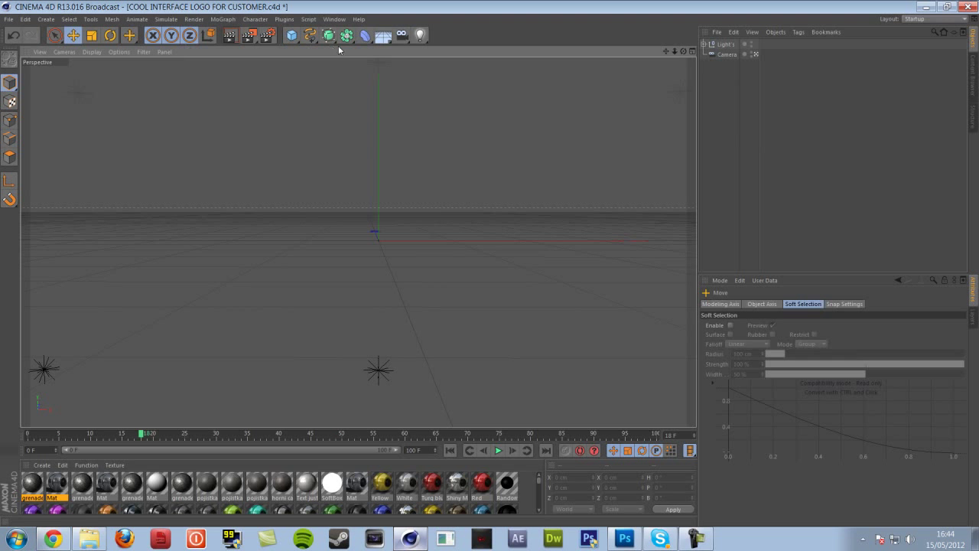
left_click(295, 40)
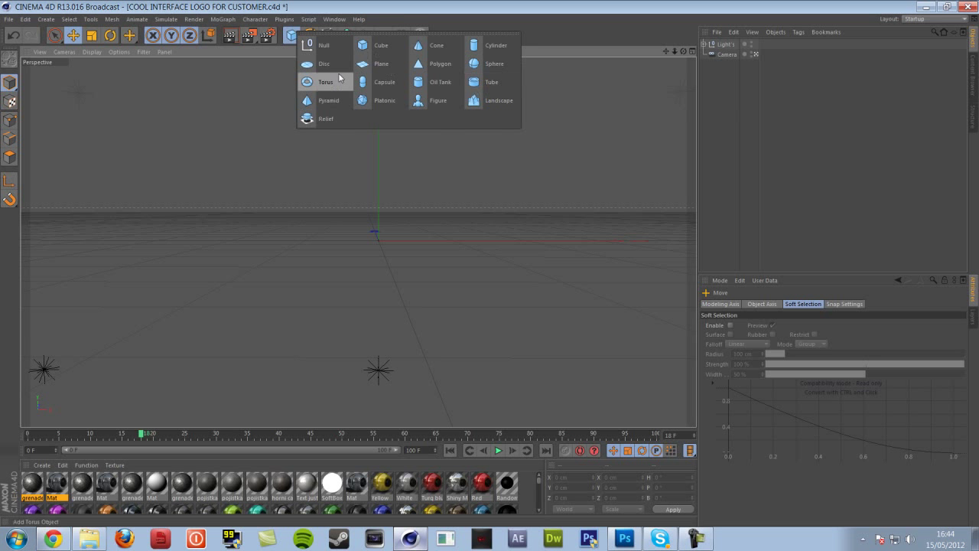
left_click(327, 83)
key("r")
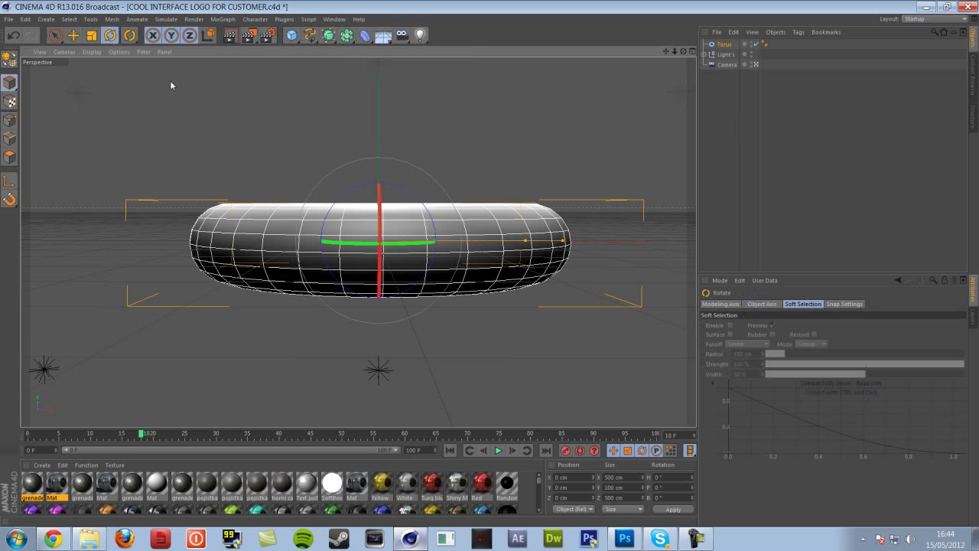
left_click_drag(378, 237, 383, 303)
Scale the torus down and thin its ring, to about 367 cm across and 51 cm thick
left_click(92, 35)
left_click_drag(520, 158, 438, 175)
key("e")
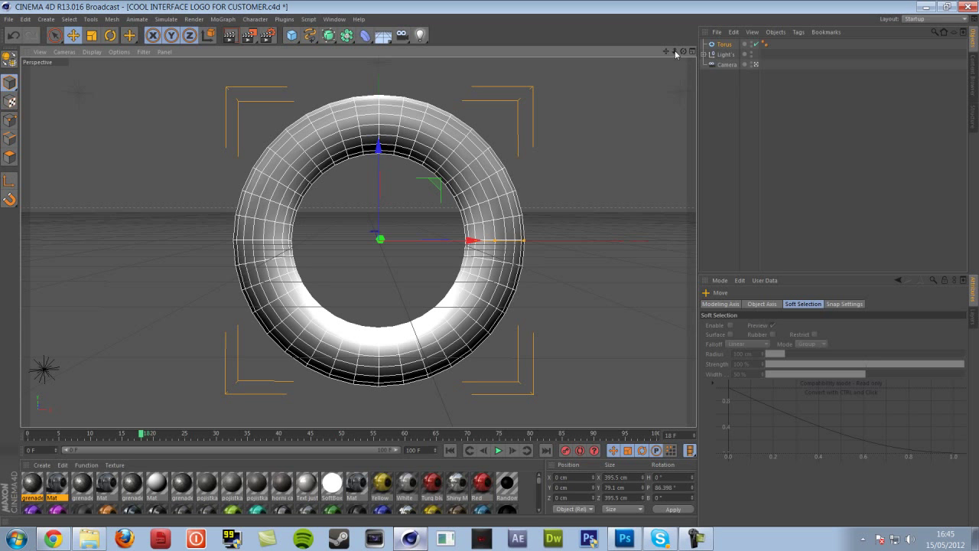
left_click_drag(675, 52, 678, 53)
left_click_drag(527, 244, 518, 243)
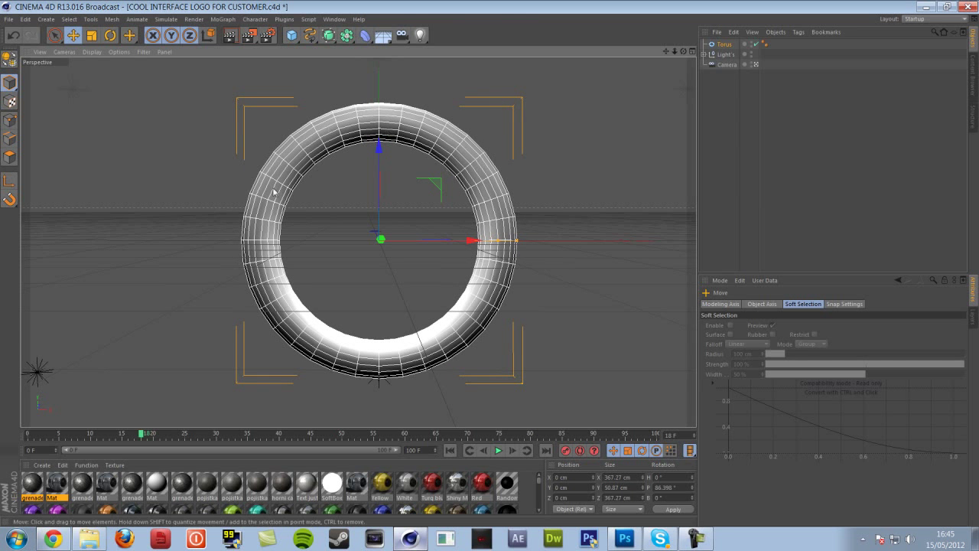
left_click_drag(667, 52, 657, 52)
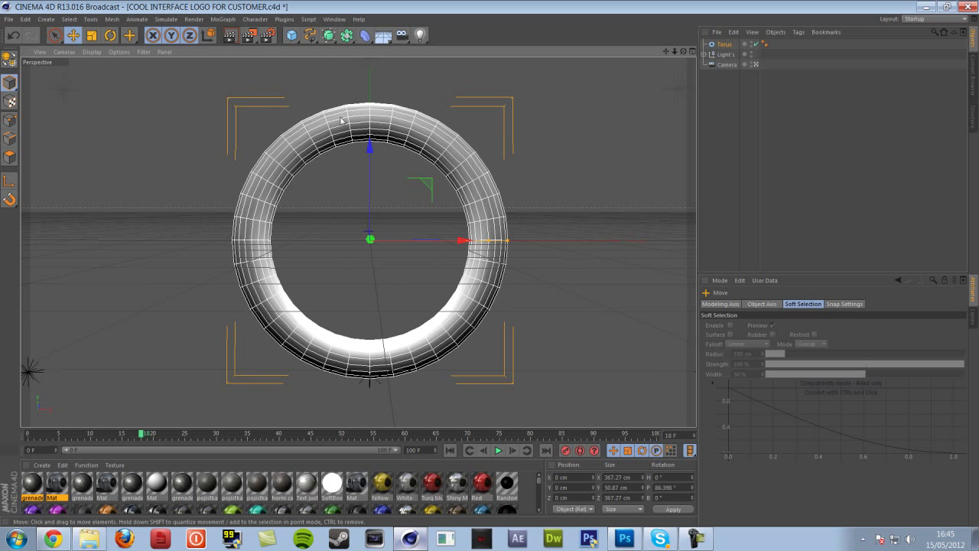
Add a sphere inside the torus and scale it to about 273 cm in diameter to fill the ring's opening
left_click(293, 37)
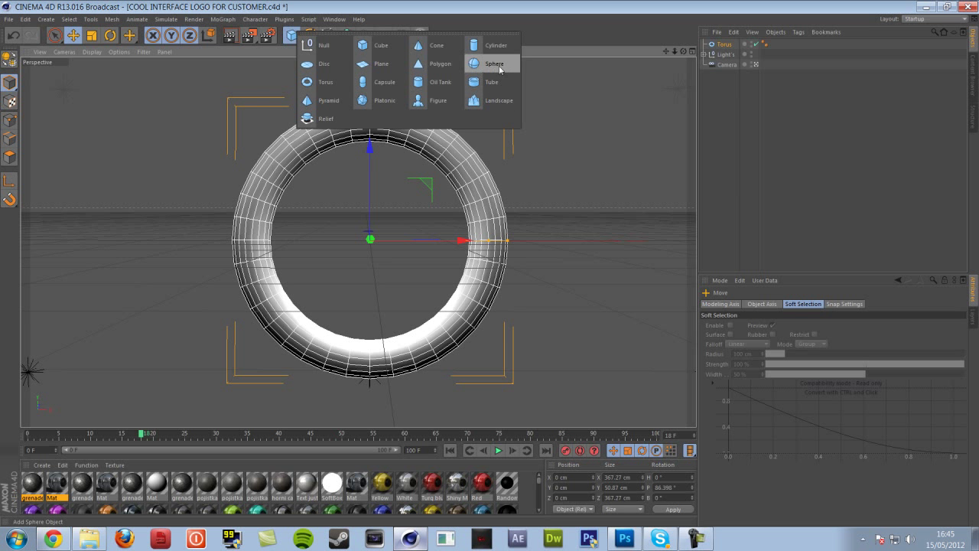
left_click(497, 65)
key("t")
left_click_drag(479, 278, 588, 173)
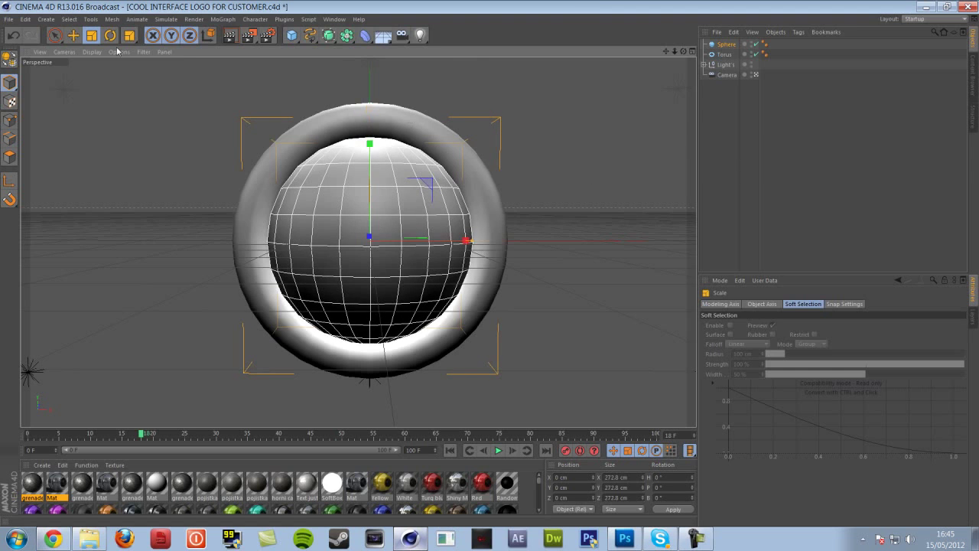
Make the sphere editable and flatten it by setting its Z scale to 0.34
left_click(73, 36)
left_click_drag(684, 51, 758, 58)
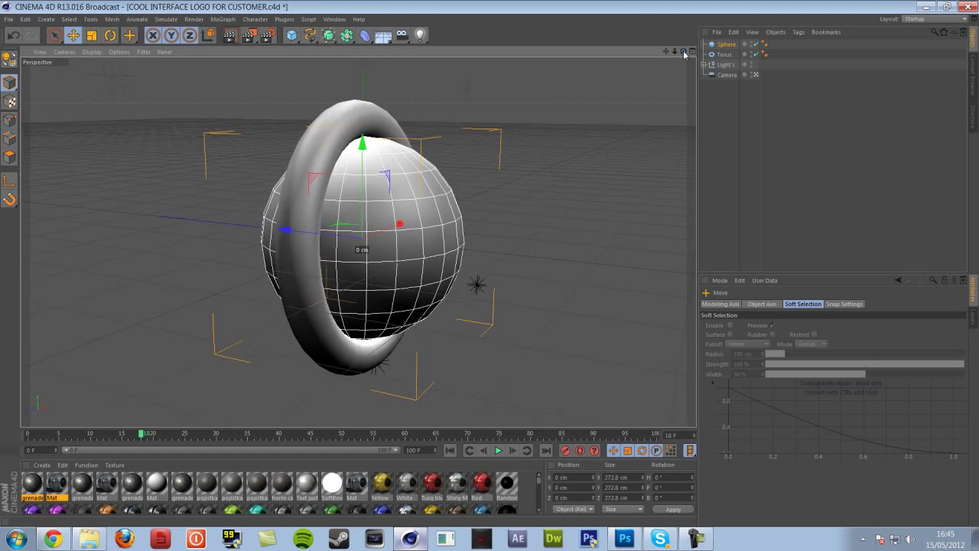
key("c")
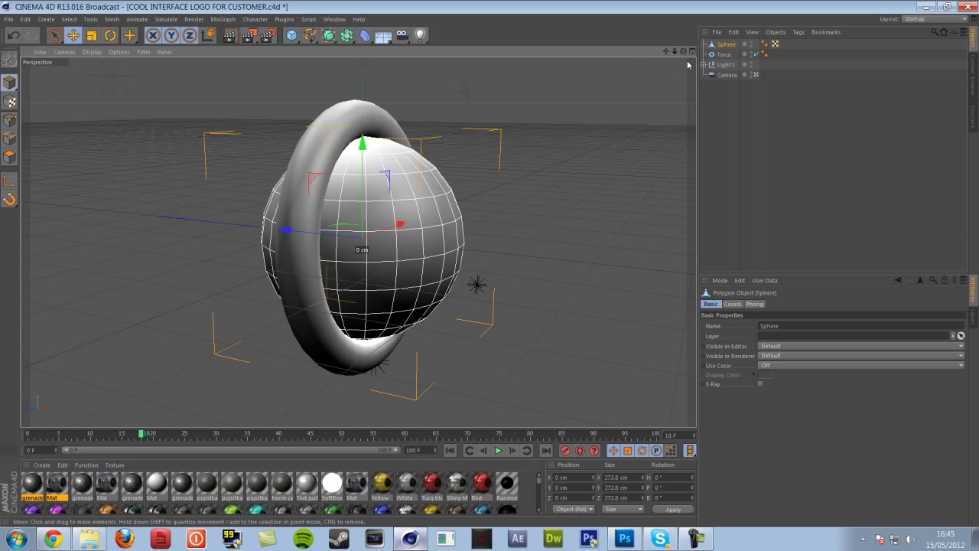
left_click_drag(683, 51, 681, 43)
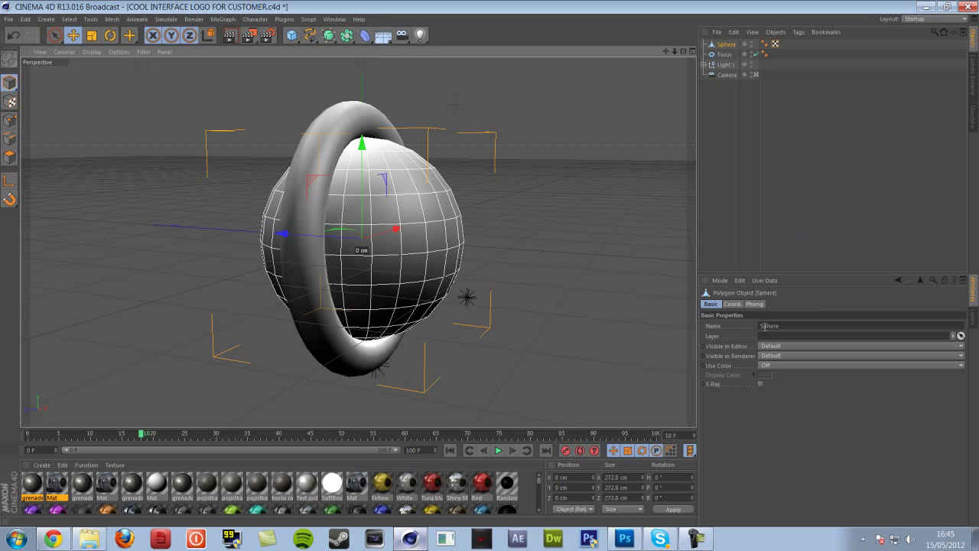
left_click(733, 304)
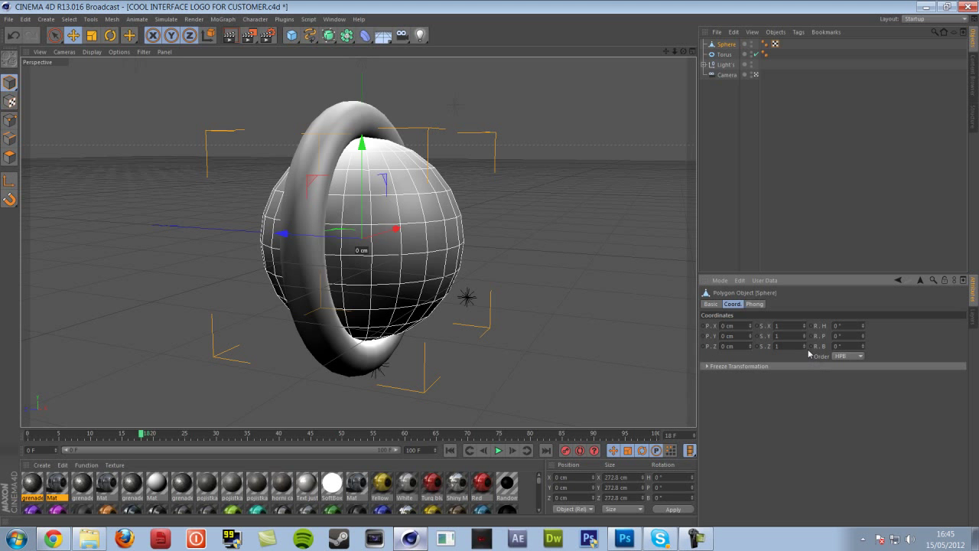
left_click_drag(806, 350, 417, 244)
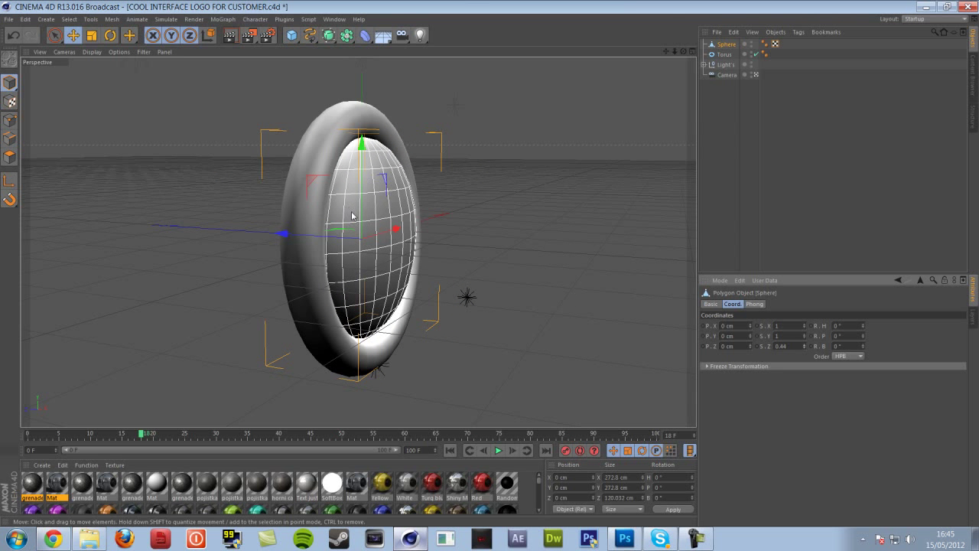
left_click_drag(805, 350, 727, 336)
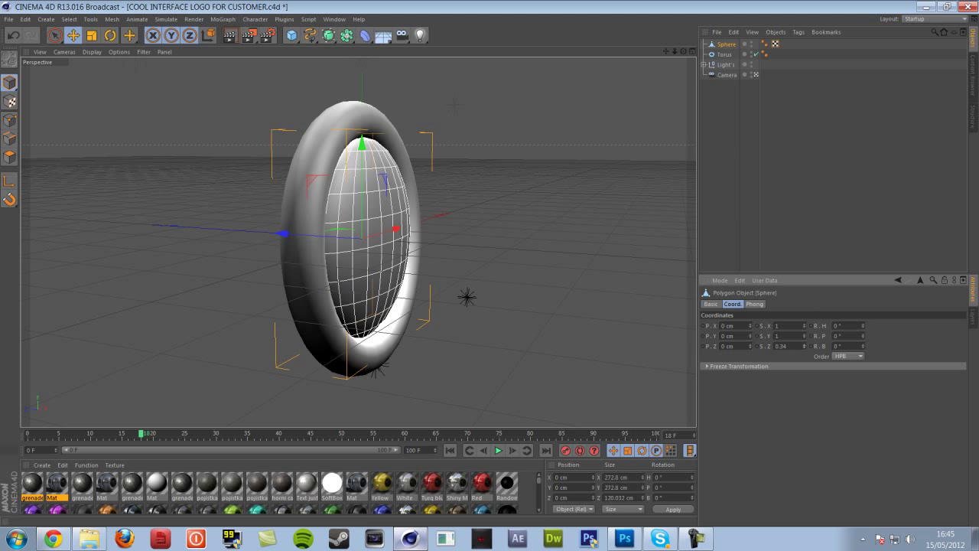
Select the torus, switch to polygon mode and make the torus editable
left_click_drag(684, 51, 548, 46)
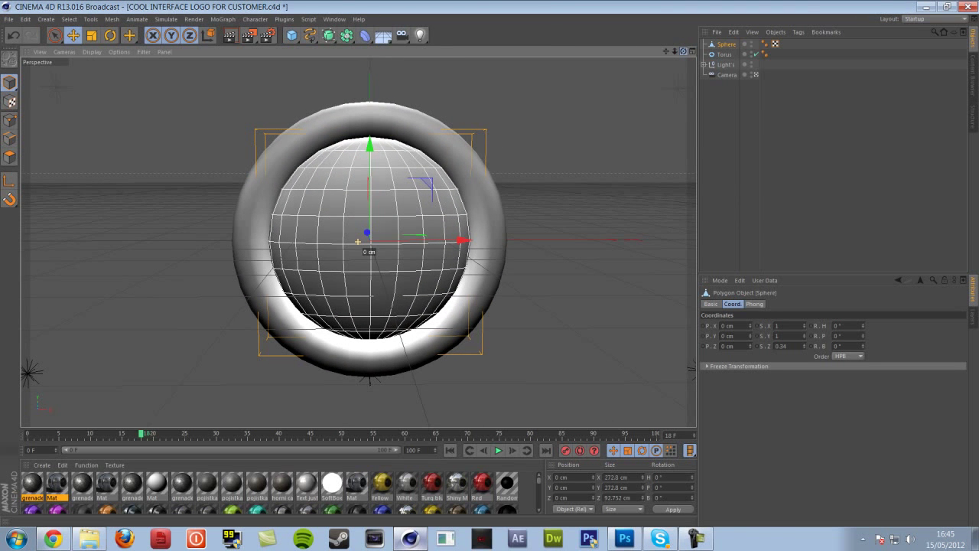
left_click(724, 55)
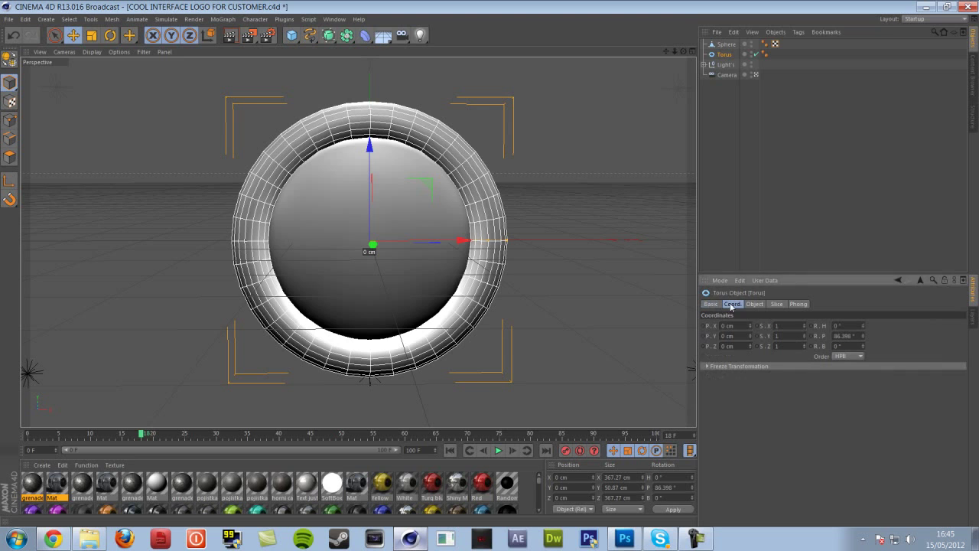
left_click_drag(372, 244, 360, 244, "alt")
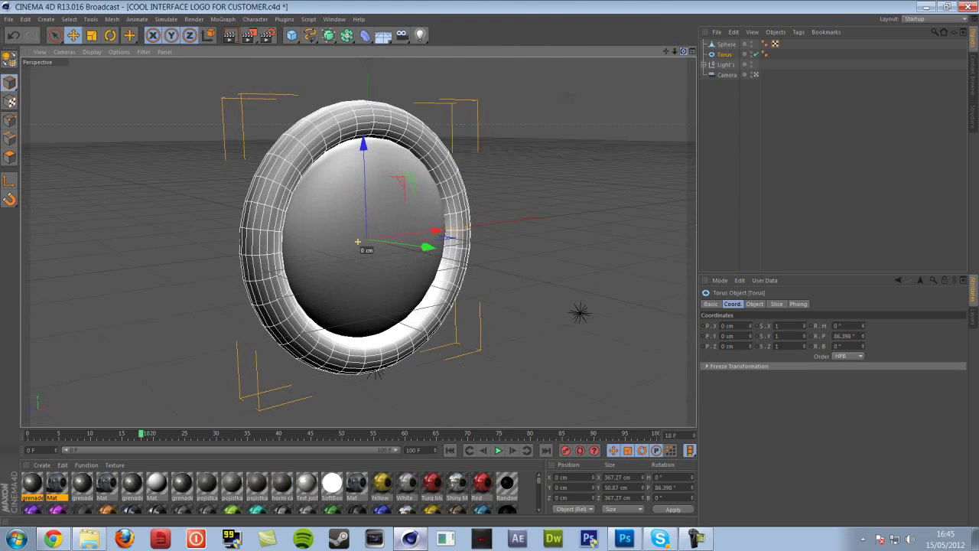
left_click(10, 121)
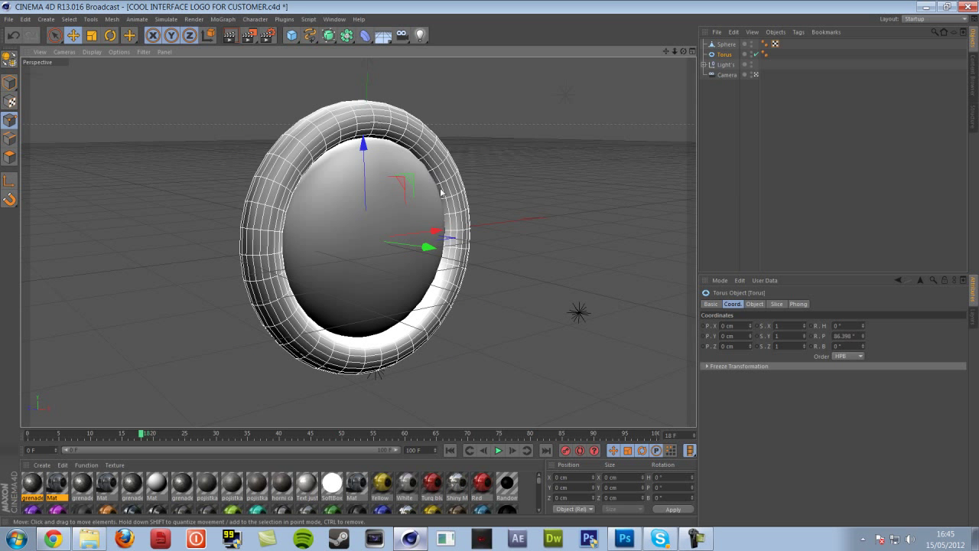
left_click(9, 155)
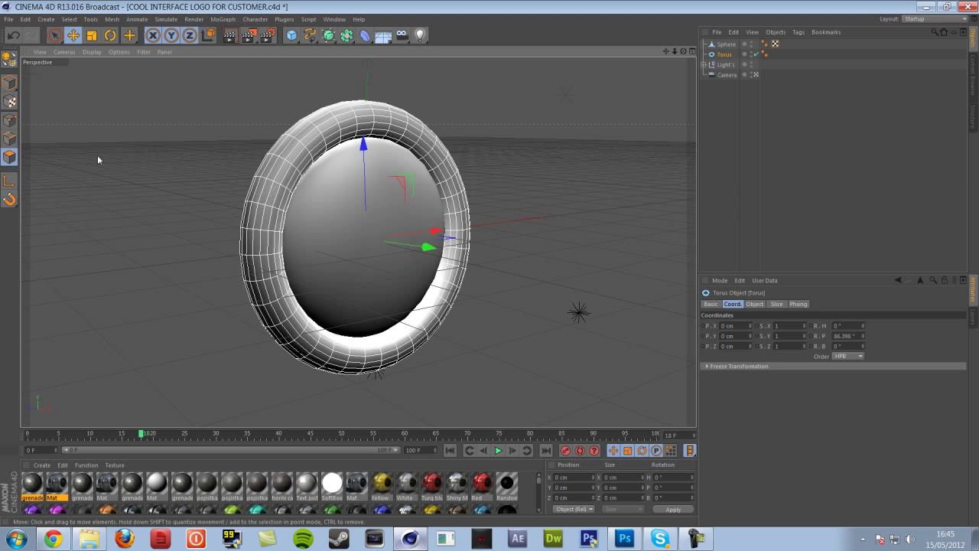
left_click(9, 63)
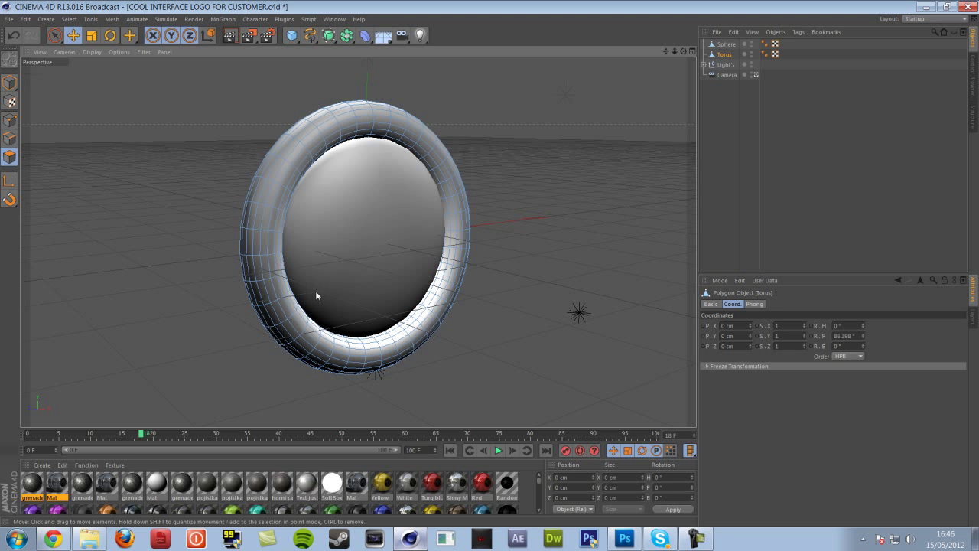
left_click_drag(683, 51, 706, 60)
left_click(70, 21)
left_click(108, 89)
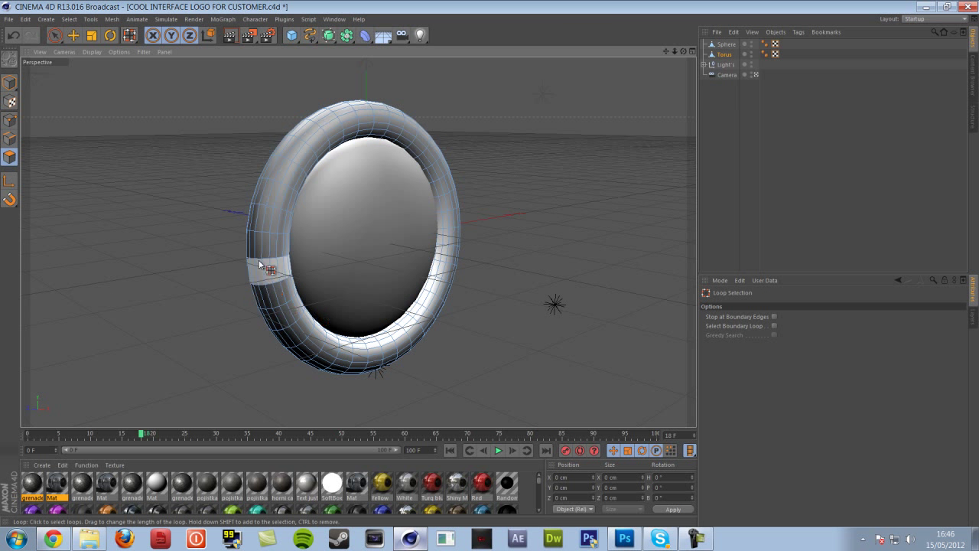
left_click(69, 19)
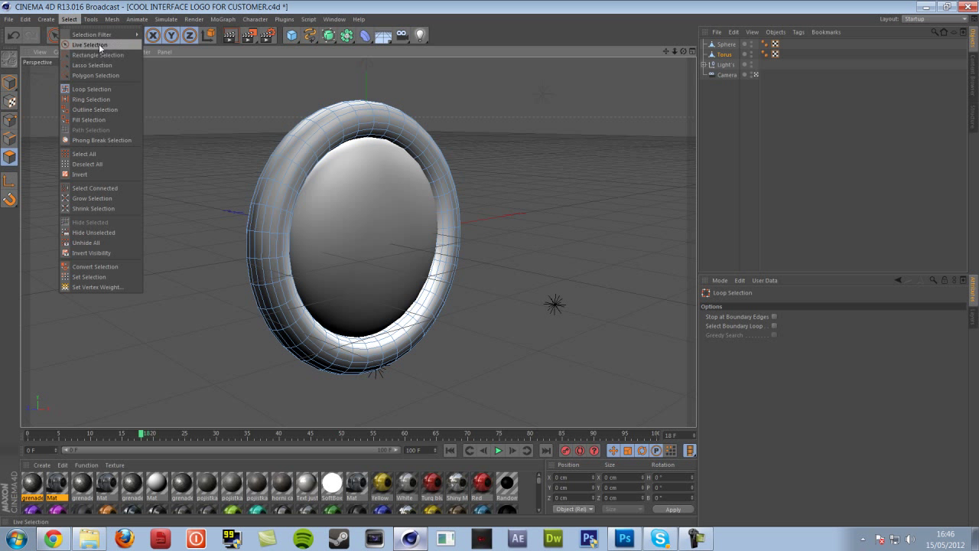
left_click(99, 46)
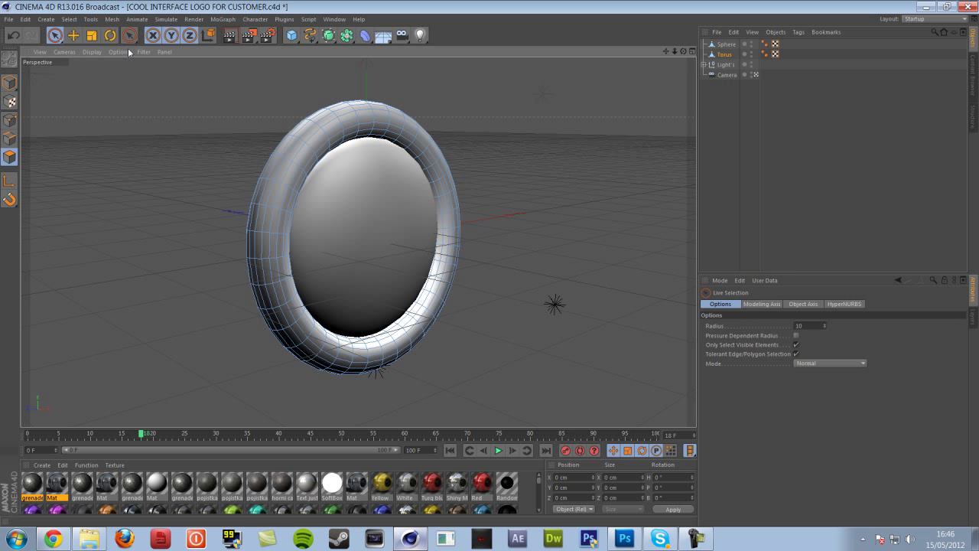
With the Move tool, select every other polygon along the torus's outer front face, from its upper left side down to the bottom
key("e")
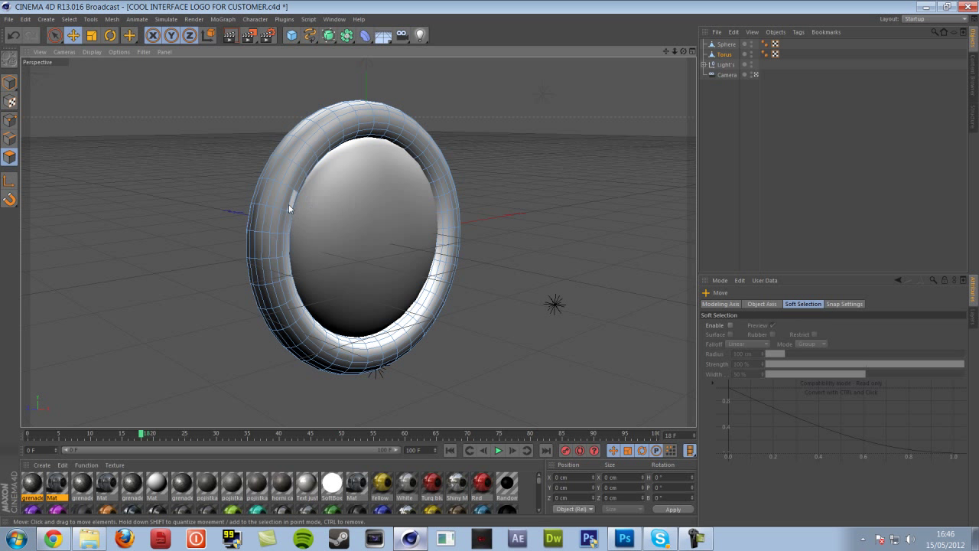
left_click(282, 170)
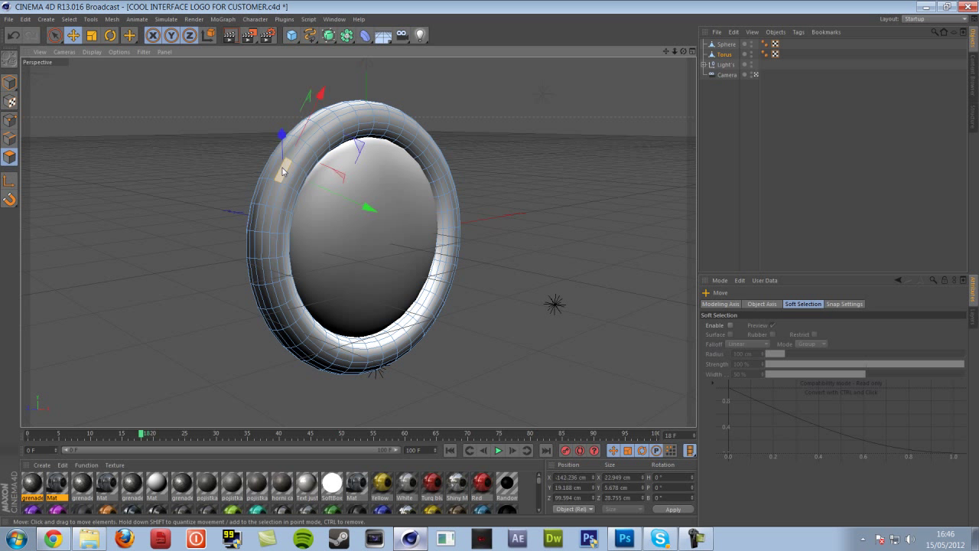
left_click(269, 219, "shift")
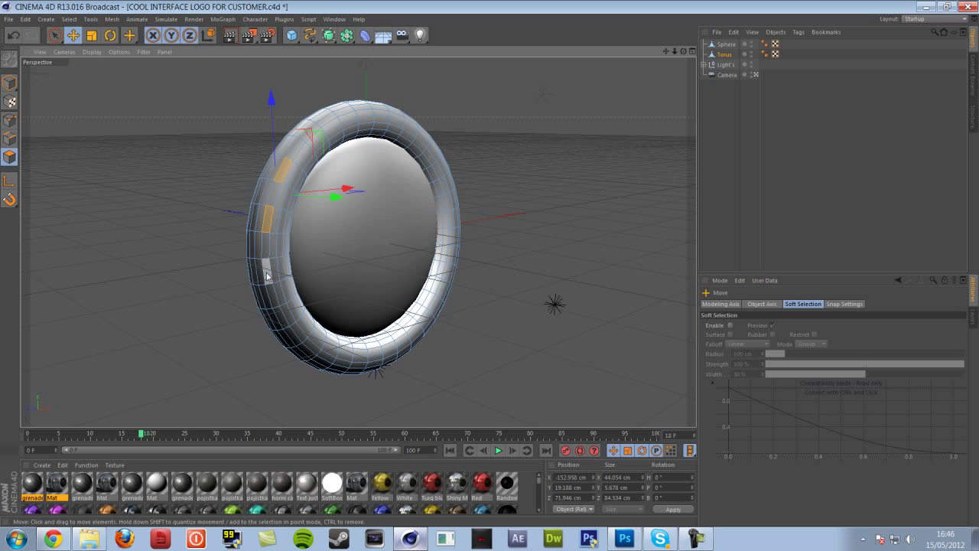
left_click(267, 277, "shift")
left_click(283, 325, "shift")
left_click(308, 351, "shift")
left_click(342, 370, "shift")
left_click(373, 371, "shift")
Add every other polygon along the bottom and lower right side of the torus's outer face to the selection
left_click_drag(684, 52, 680, 34)
left_click_drag(382, 373, 642, 120, "alt")
left_click(383, 367, "shift")
left_click(404, 367, "shift")
left_click(448, 347, "shift")
left_click(479, 313, "shift")
left_click(501, 266, "shift")
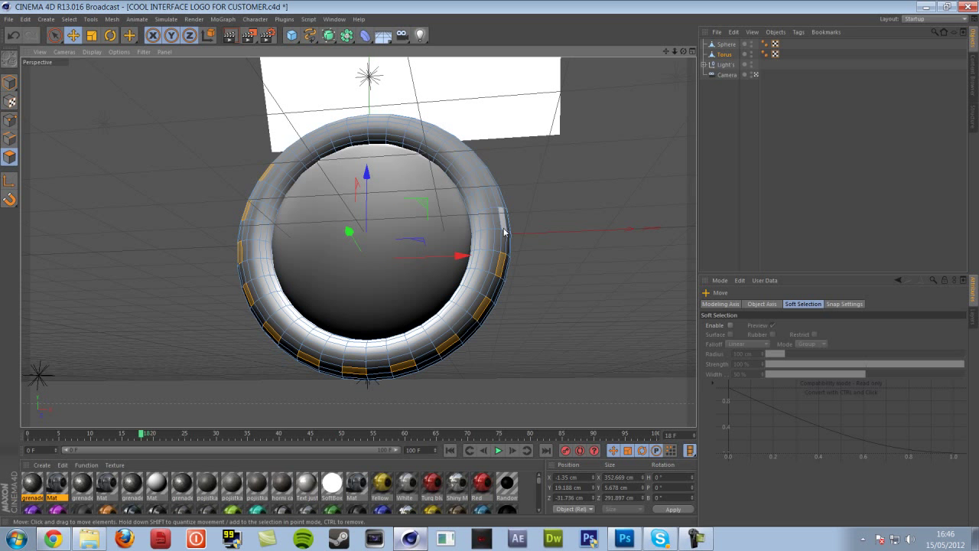
Complete the alternating polygon selection around the right side and top of the torus
left_click_drag(504, 227, 473, 220, "alt")
left_click(474, 220, "shift")
left_click(456, 163, "shift")
left_click(418, 135, "shift")
left_click_drag(359, 246, 490, 246, "alt")
left_click(300, 144, "shift")
Apply the Turq blue material to the selected torus polygons after undoing a trial of the Light blue material
left_click_drag(254, 510, 276, 251)
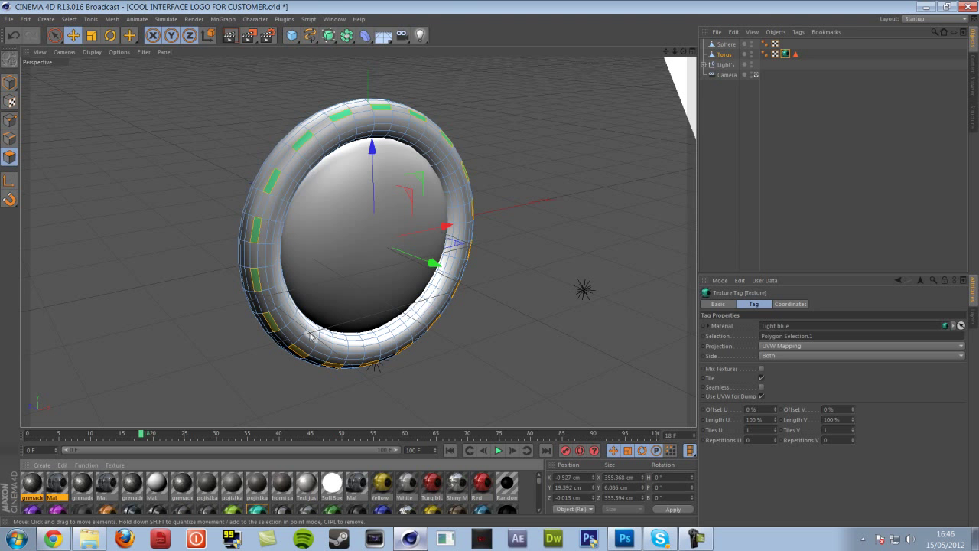
key("ctrl+z")
left_click_drag(254, 281, 259, 274)
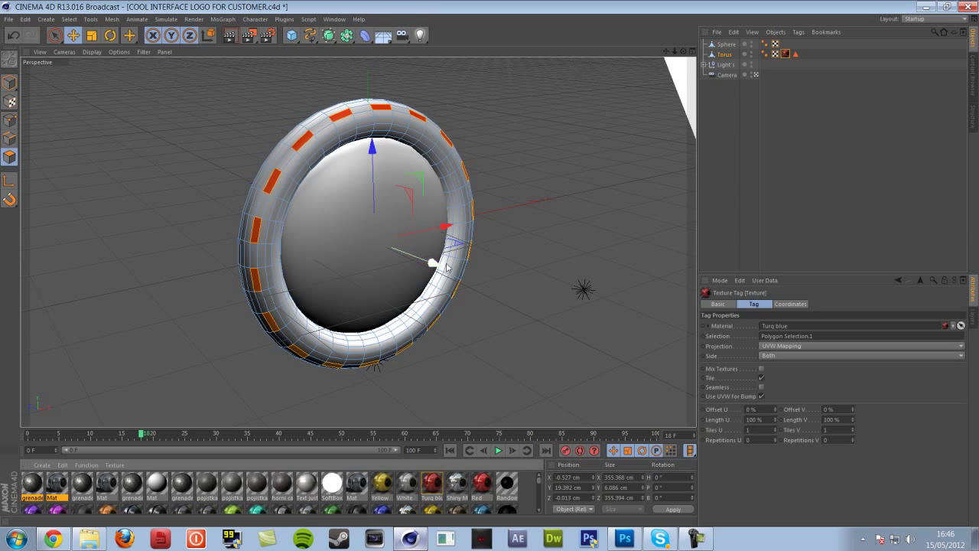
Matrix Extrude the selected torus polygons outward into spikes with a Z move of 6.507 cm and a Y move of 4 cm
left_click_drag(683, 51, 631, 31)
mouse_move(357, 242)
left_mouse_down("alt")
mouse_move(352, 252)
mouse_move(359, 243)
left_mouse_up("alt")
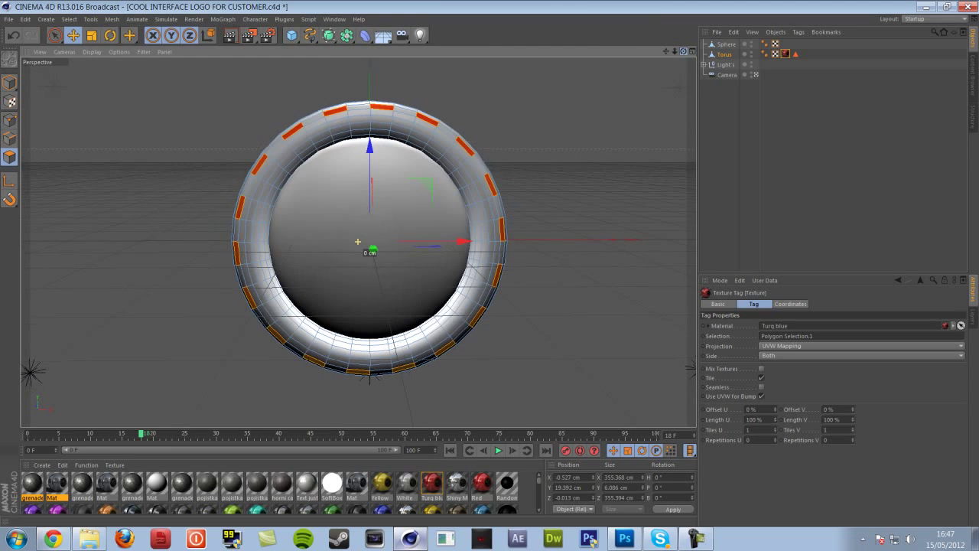
right_click(466, 124)
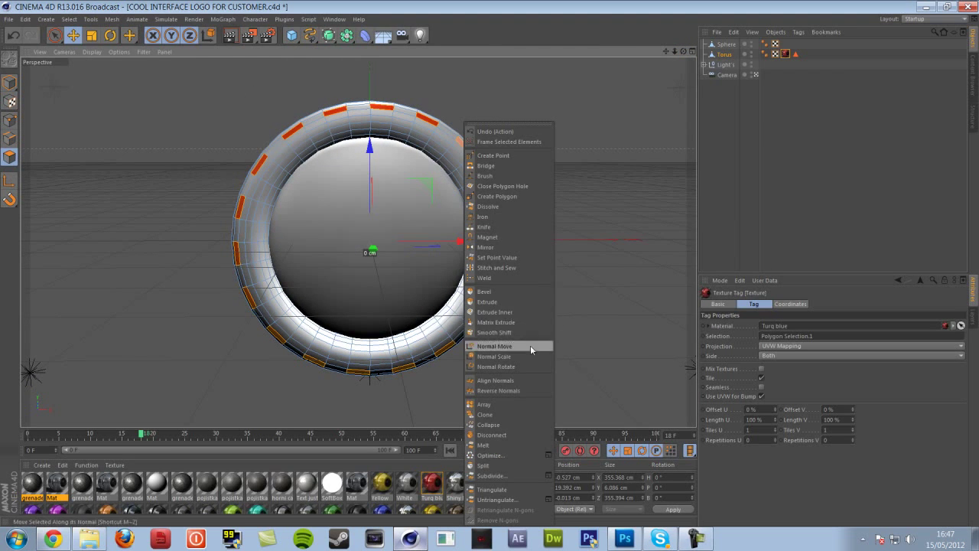
left_click(511, 322)
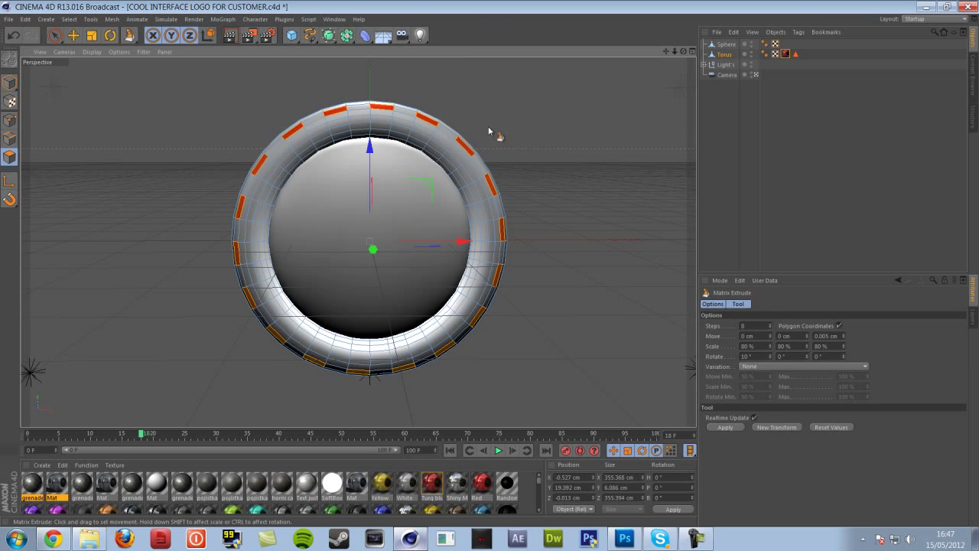
left_click_drag(468, 149, 505, 92)
key("ctrl+z")
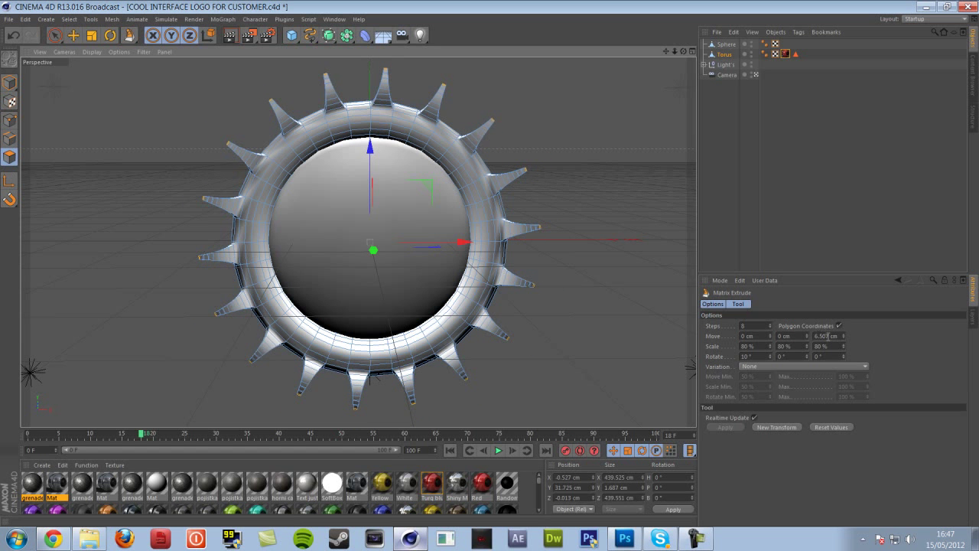
mouse_move(807, 337)
left_mouse_down()
mouse_move(807, 313)
mouse_move(807, 334)
left_mouse_up()
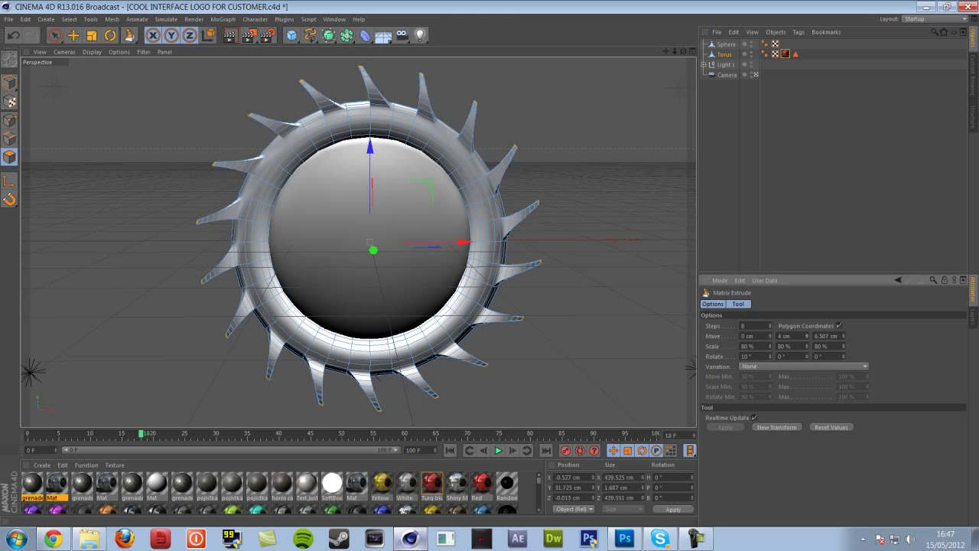
Rework the spikes with 90% Z scale, -6° Z rotation, 7.204 cm Y and 10.998 cm Z moves, and no variation after trying Per Step
left_click_drag(843, 338, 853, 357)
left_click(839, 365)
left_click(838, 397)
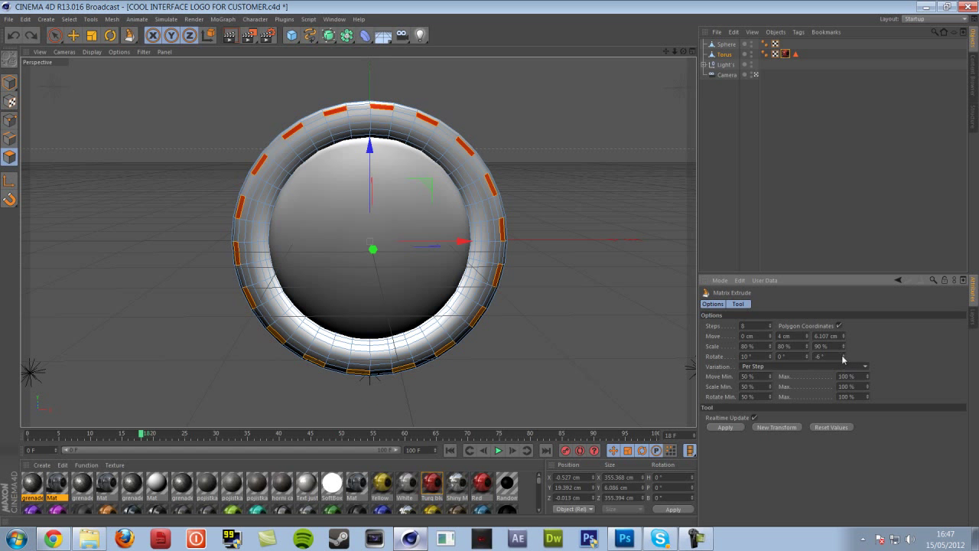
left_click_drag(612, 242, 633, 242)
left_click_drag(612, 336, 643, 337)
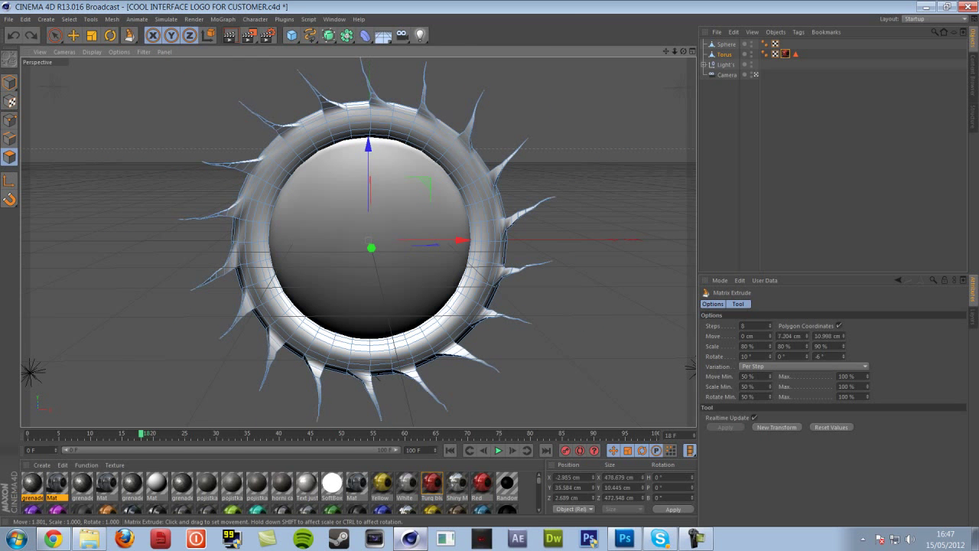
left_click(837, 367)
left_click(835, 376)
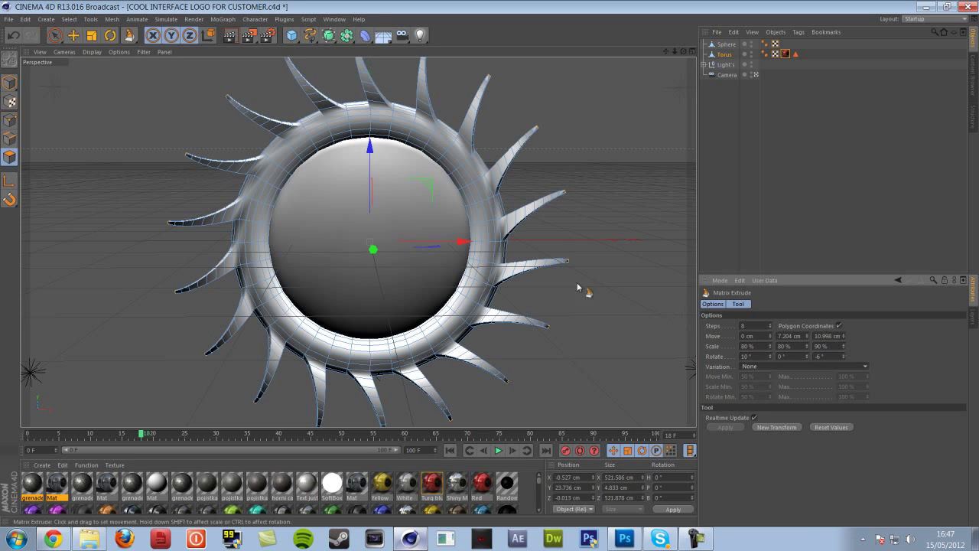
left_click(606, 254)
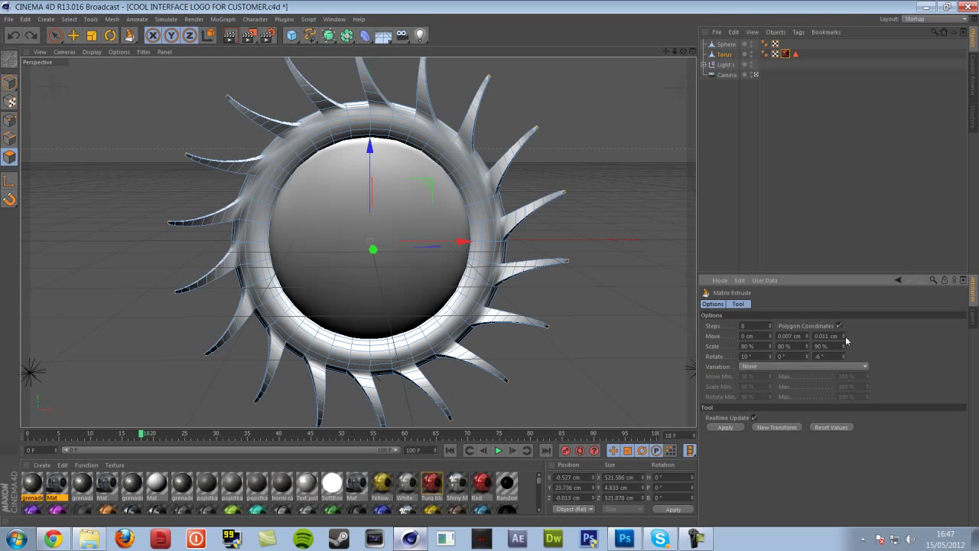
Try a different pitch rotation on the torus and undo it
left_click(542, 264)
left_click(724, 56)
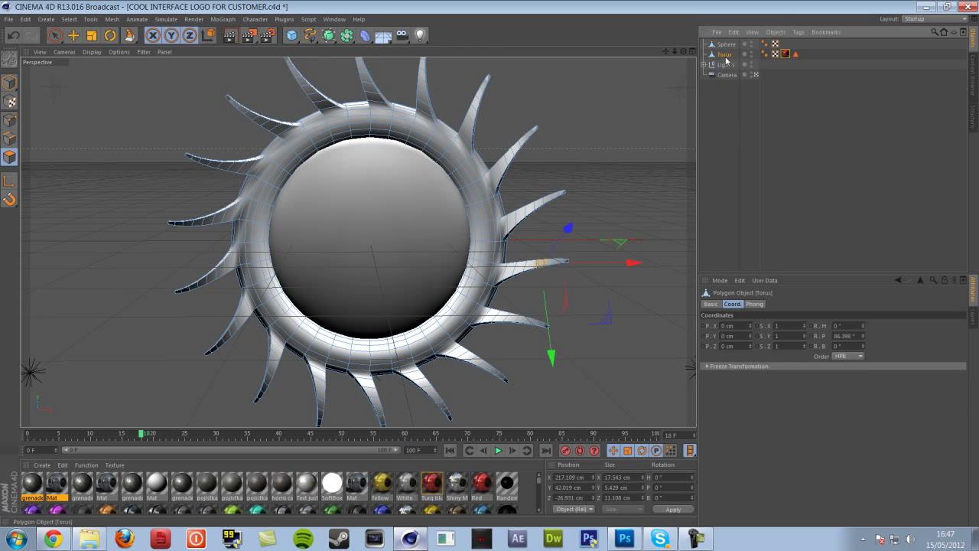
left_click(730, 46)
left_click(725, 54)
left_click_drag(864, 337, 864, 346)
mouse_move(864, 336)
left_mouse_down()
mouse_move(868, 322)
mouse_move(866, 337)
left_mouse_up()
key("ctrl+z")
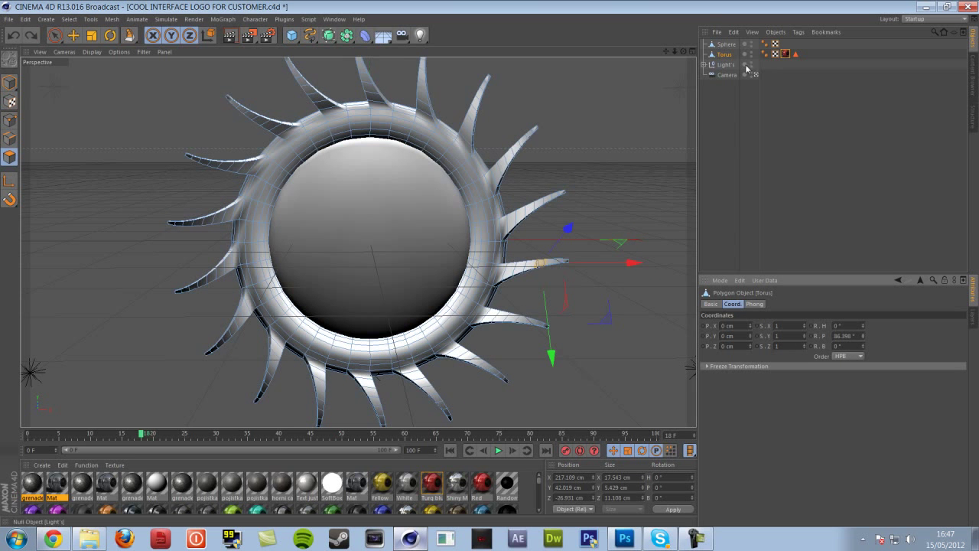
Clear the torus selection and, with the Move tool, select four polygons down each side of the sphere's front face
left_click(610, 114)
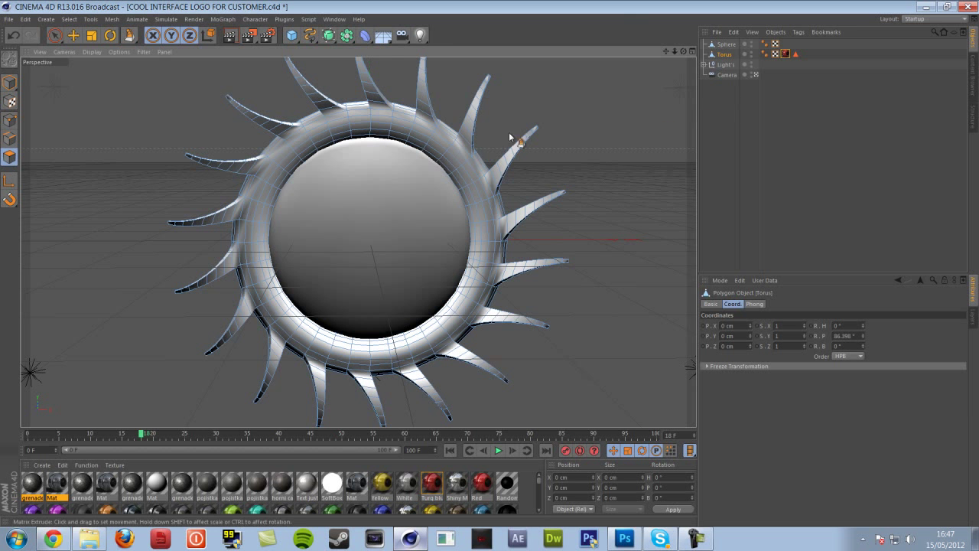
key("e")
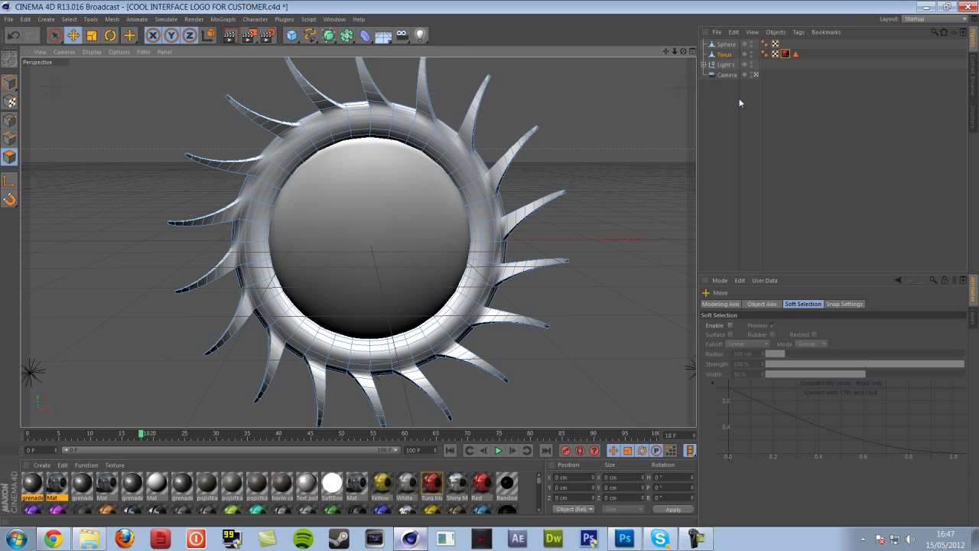
left_click(725, 44)
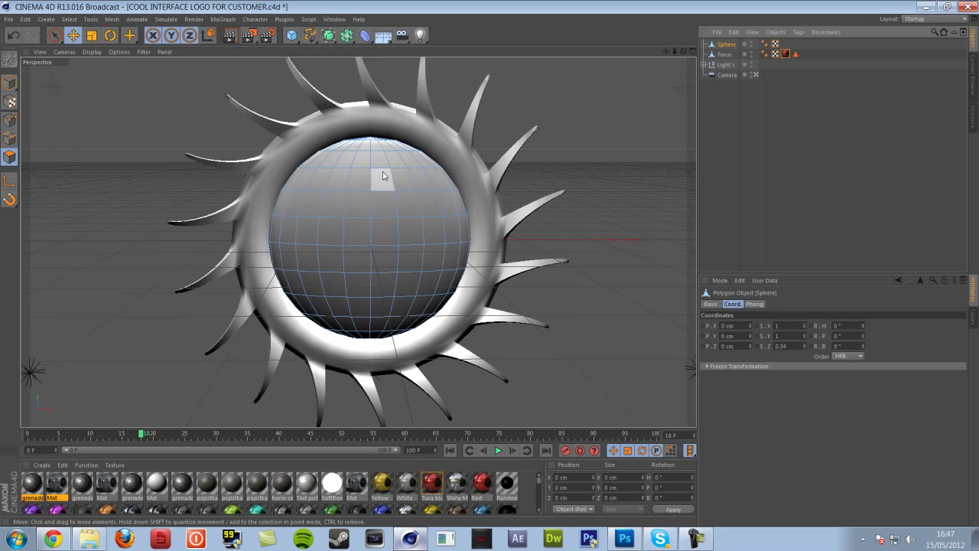
left_click(425, 166)
left_click(449, 205, "shift")
left_click(452, 257, "shift")
left_click(435, 306, "shift")
left_click(324, 160, "shift")
left_click(293, 204, "shift")
left_click(288, 256, "shift")
left_click(305, 307, "shift")
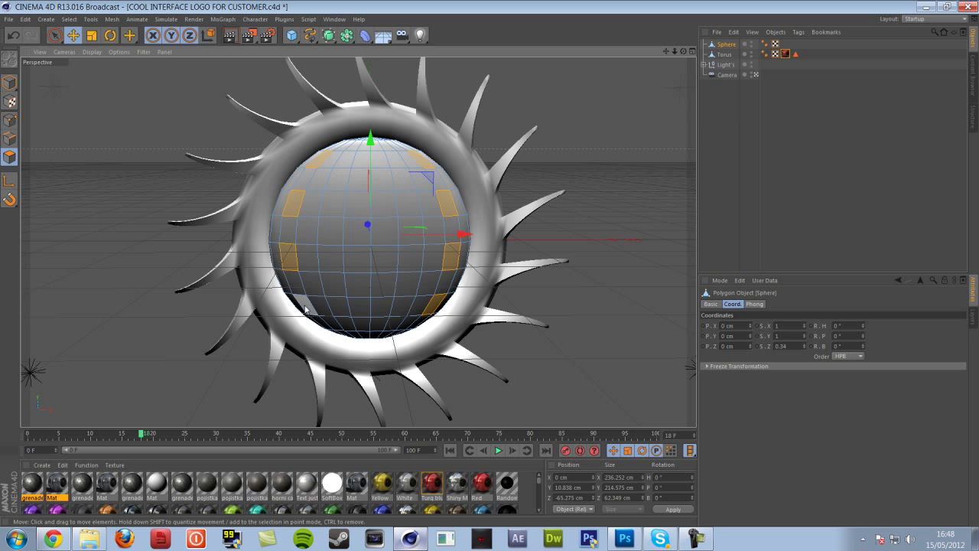
Matrix Extrude the selected sphere polygons inward with a Z move of -16.762 cm after undoing a first trial
right_click(444, 212)
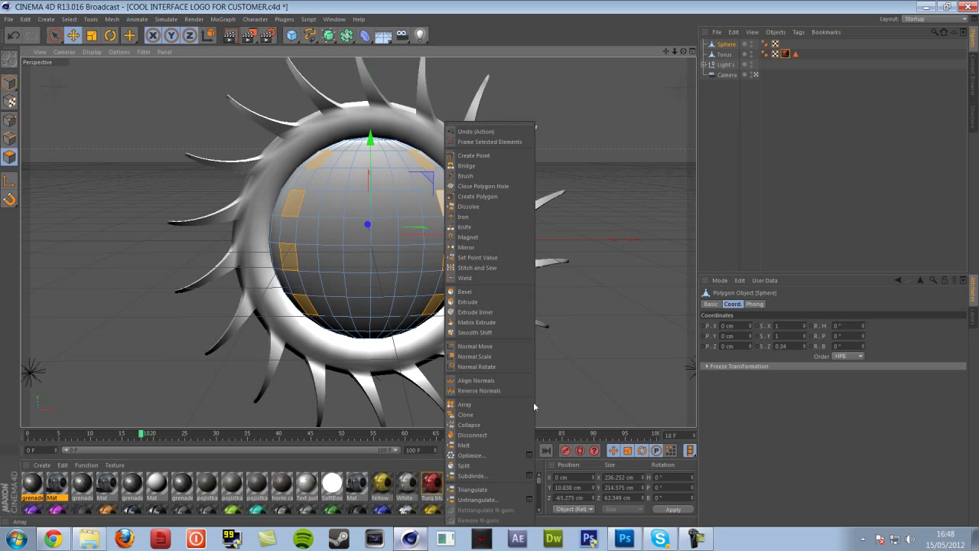
left_click(528, 325)
left_click_drag(450, 205, 518, 196)
key("ctrl+z")
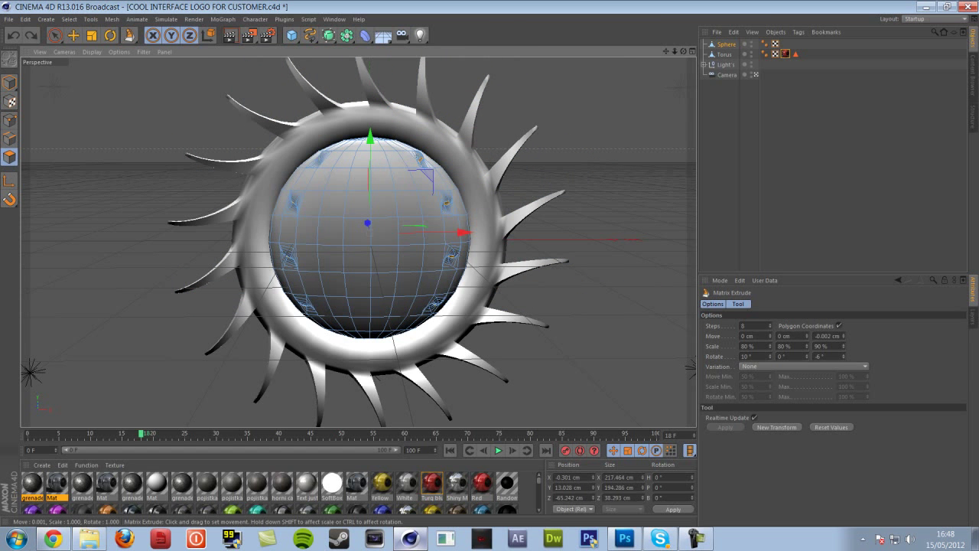
key("ctrl+z")
left_click_drag(683, 51, 769, 55)
left_click_drag(421, 205, 444, 205)
key("ctrl+z")
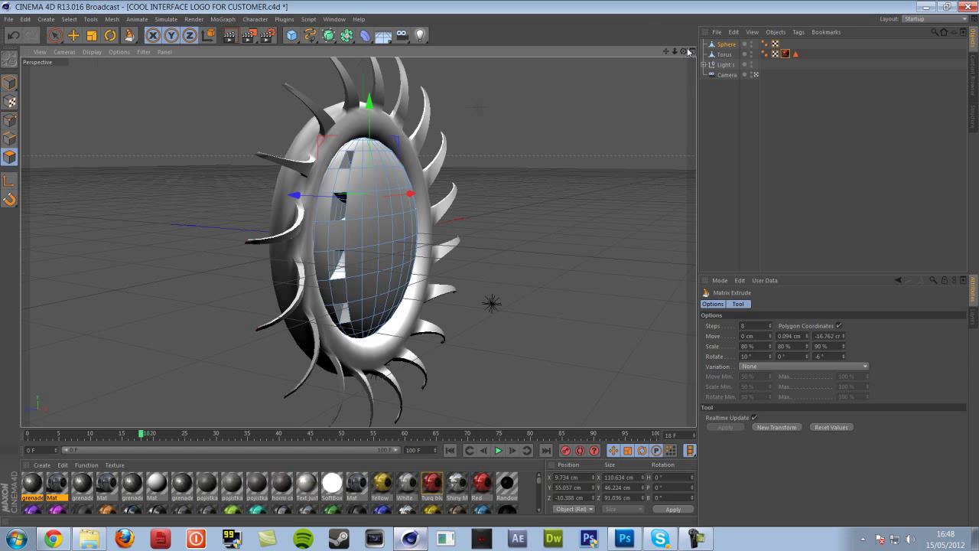
Leave Matrix Extrude for the Move tool and clear the sphere's polygon selection
left_click_drag(675, 51, 609, 53)
left_click_drag(357, 242, 357, 241, "alt")
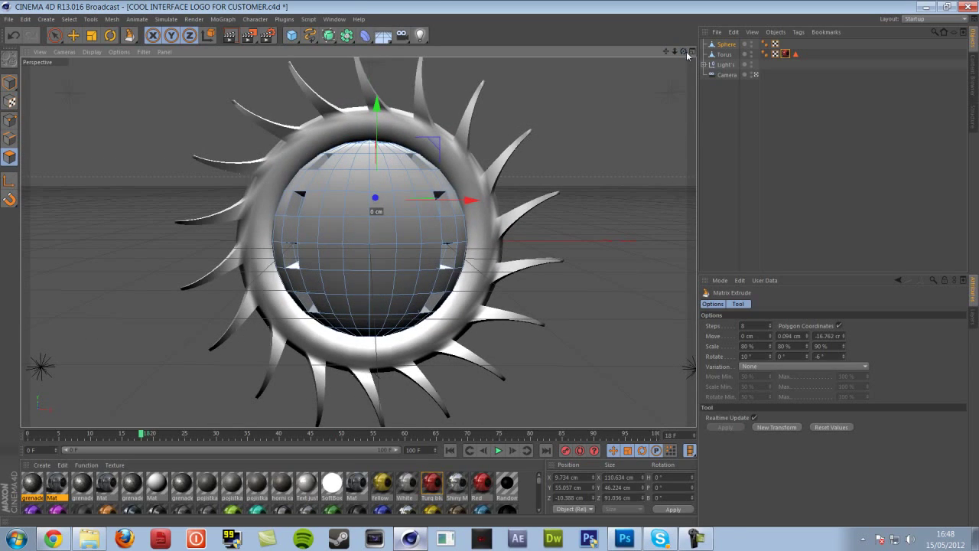
left_click_drag(678, 51, 647, 51)
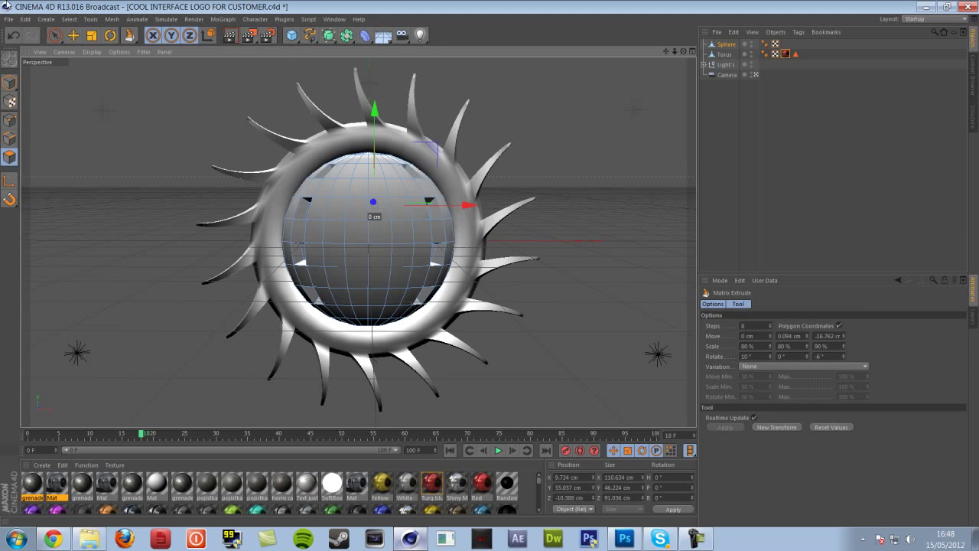
left_click(74, 35)
left_click(600, 122)
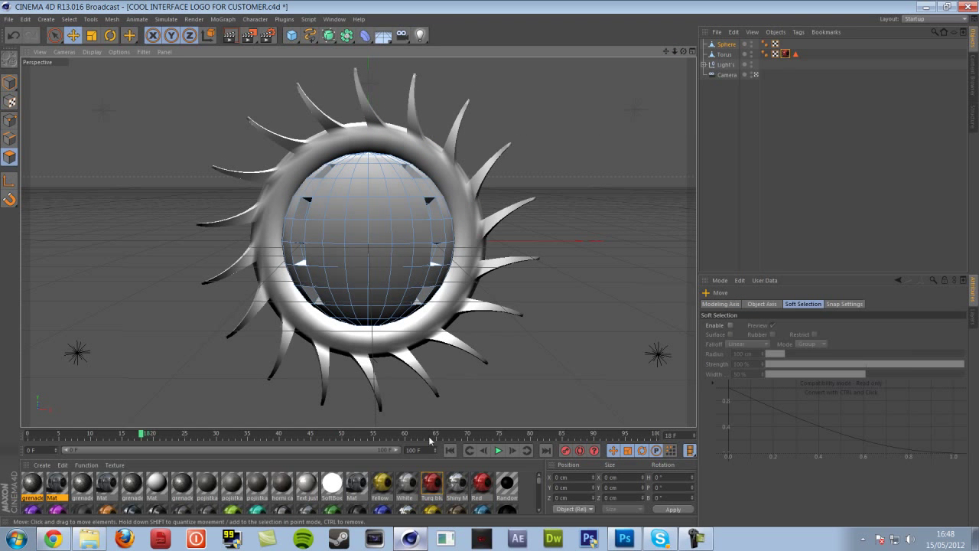
Apply the dark Mat material to the spiked torus and set its projection to Cubic
left_click_drag(291, 227, 291, 227)
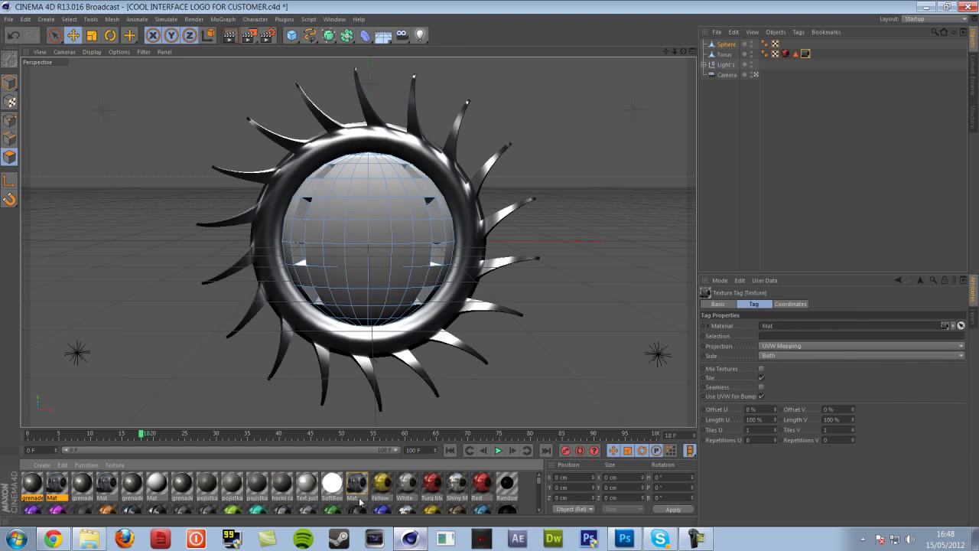
left_click(776, 346)
left_click(780, 386)
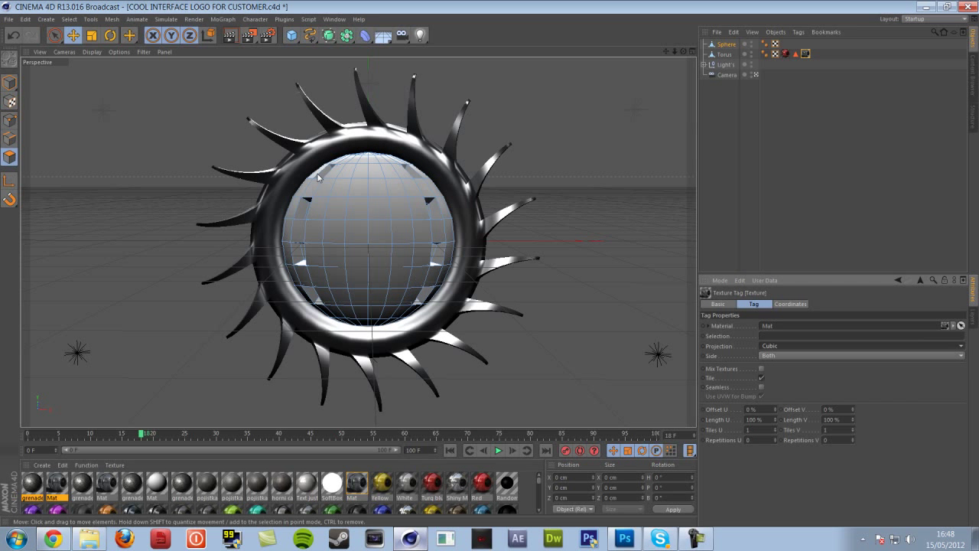
Try the Turq blue material with Cubic projection on the sphere and remove it after a test render
mouse_move(436, 483)
left_mouse_down()
mouse_move(383, 208)
mouse_move(372, 204)
left_mouse_up()
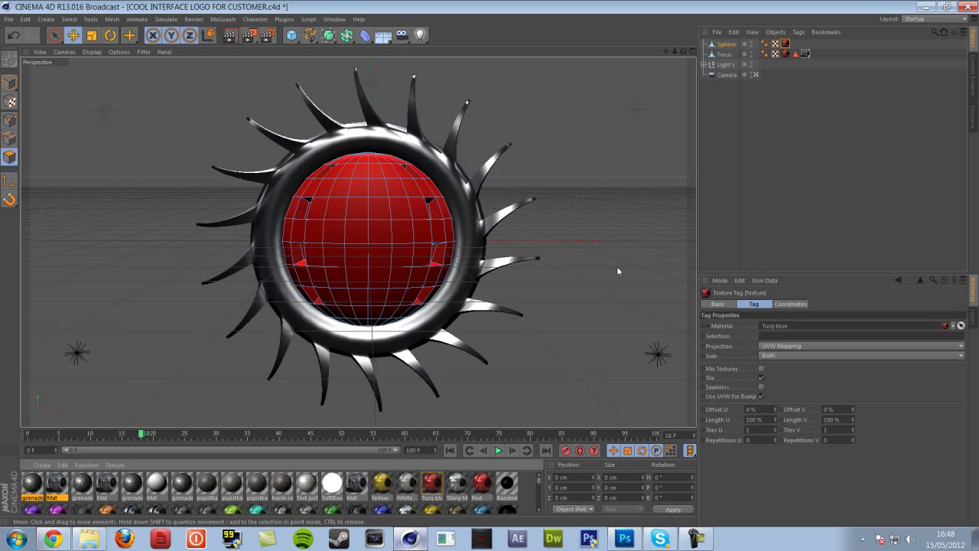
left_click(804, 345)
left_click(784, 386)
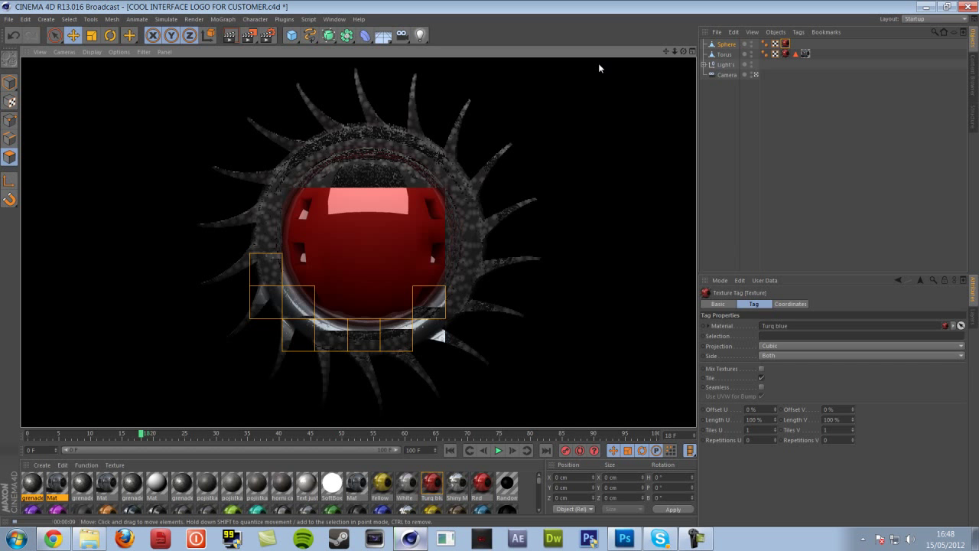
left_click(599, 154)
key("Delete")
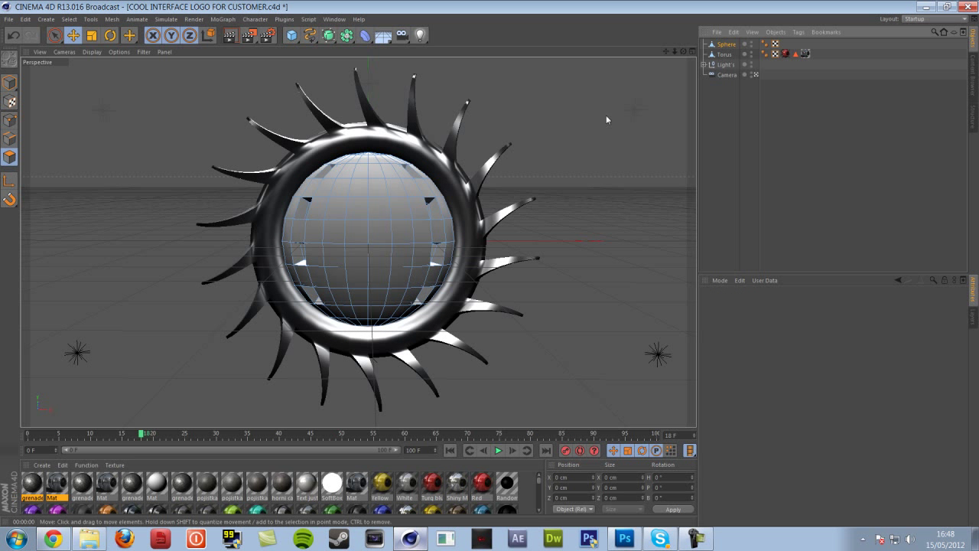
Apply the grenade material to the sphere with Cubic projection and render the view
left_click_drag(180, 489, 333, 236)
left_click(779, 346)
left_click(769, 387)
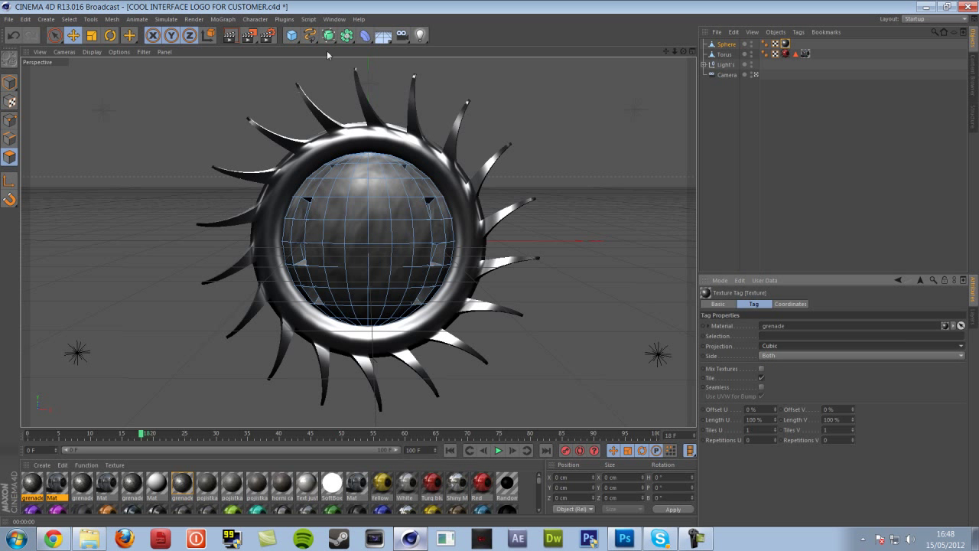
left_click(229, 35)
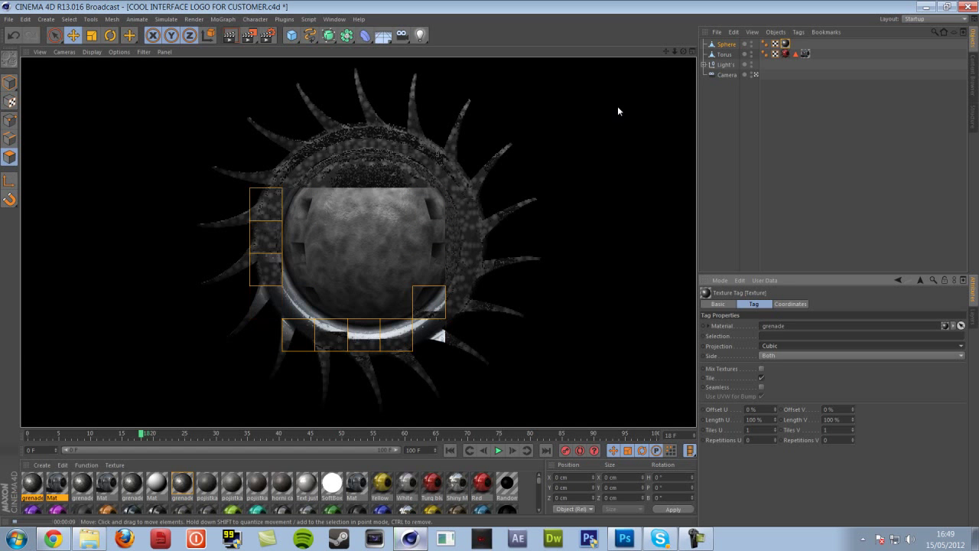
Switch to Photoshop and check the pixel dimensions of the blank document
left_click(625, 538)
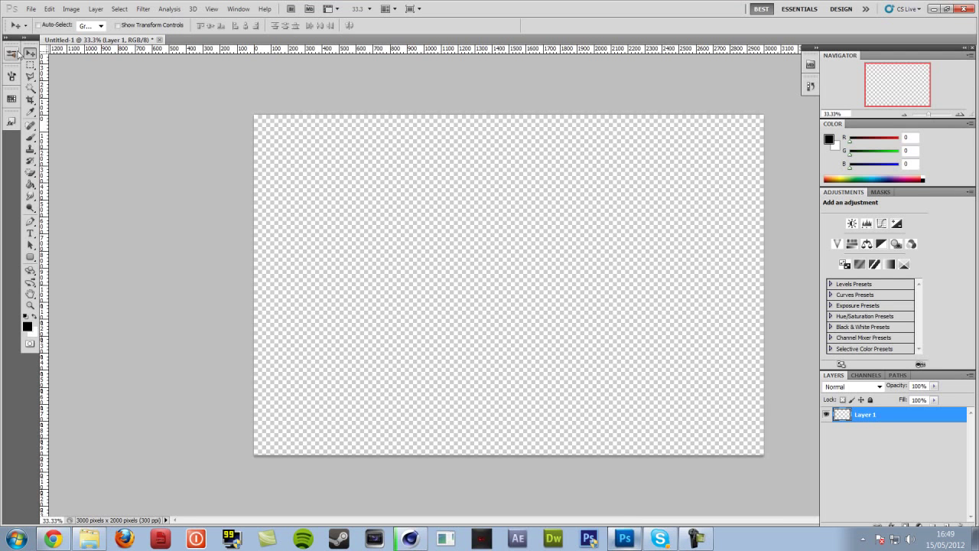
left_click(71, 8)
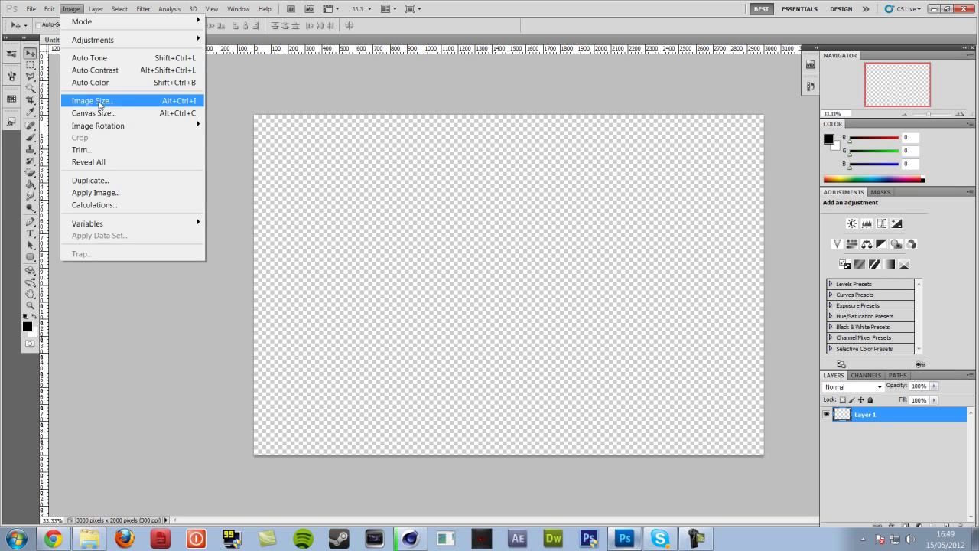
left_click(98, 100)
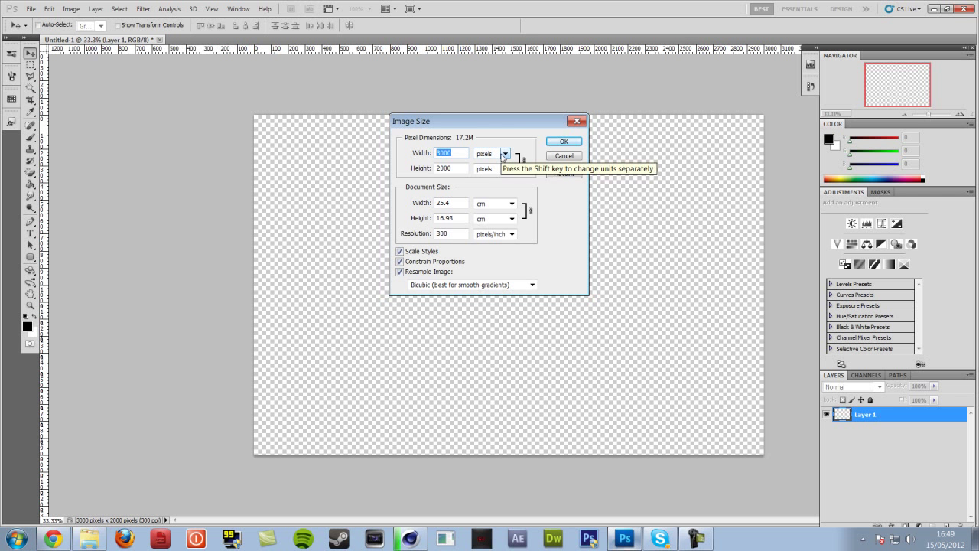
left_click(570, 142)
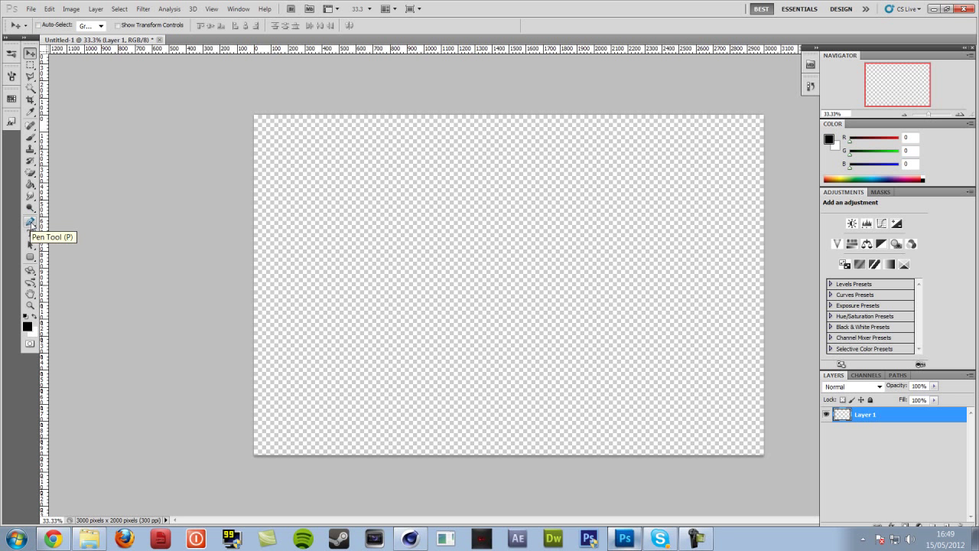
Make a circular marquee selection left of the canvas's centre and fill it with black
left_click_drag(31, 65, 72, 75)
left_click_drag(583, 357, 560, 371, "shift")
key("g")
left_click(472, 276)
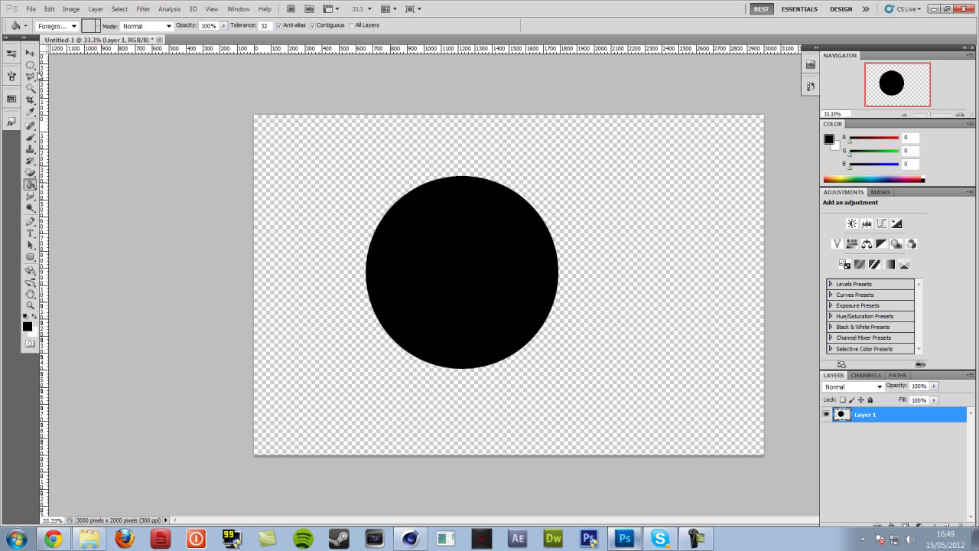
Draw a small curved eye shape with the Pen tool on a new layer and fill it with white
key("v")
left_click(31, 222)
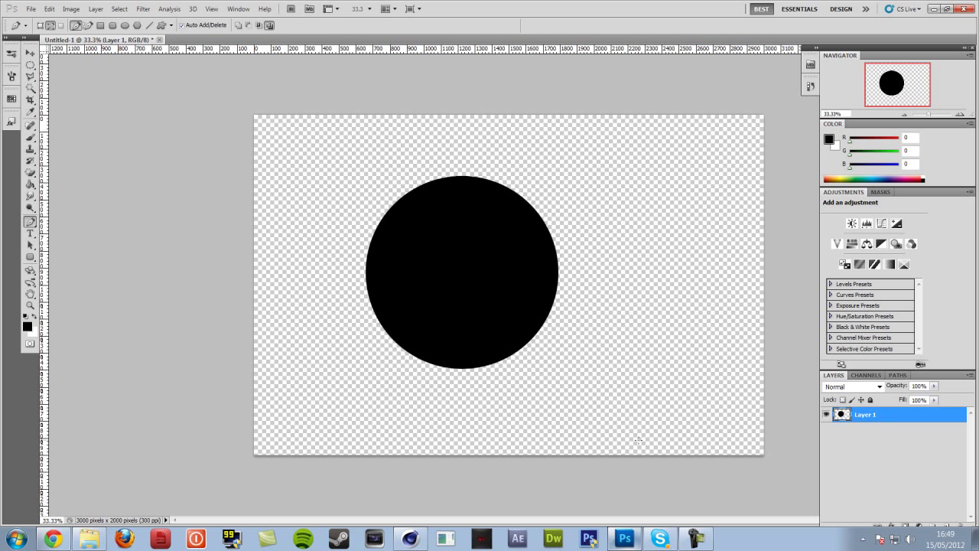
left_click(945, 526)
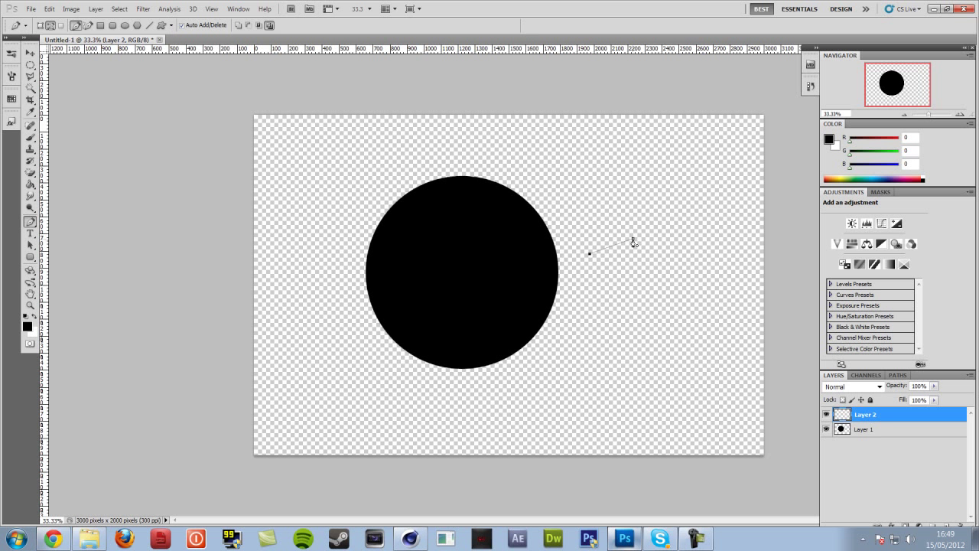
left_click(614, 270)
right_click(629, 254)
left_click(658, 334)
left_click(558, 128)
Delete the eye's pen path and move the white eye onto the black circle's upper-right area
right_click(647, 241)
left_click(667, 254)
key("v")
left_click_drag(662, 309, 555, 298)
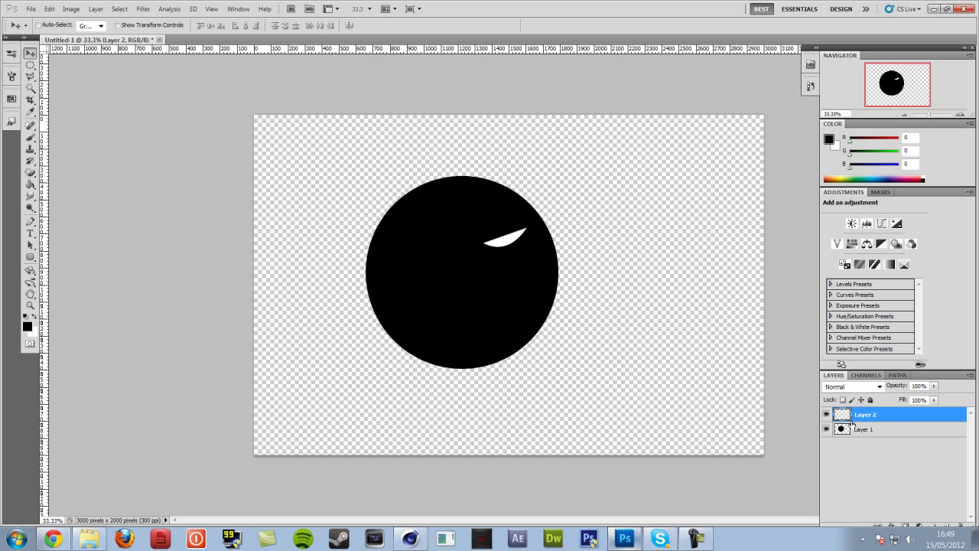
Cut the eye's outline out of the black circle on Layer 1 and flip the white eye on Layer 2 horizontally
left_click(845, 419, "ctrl")
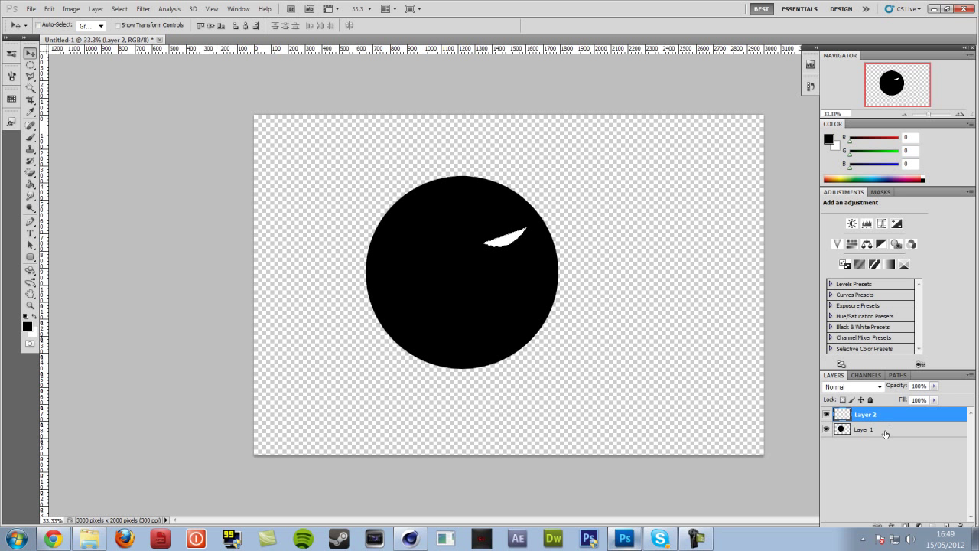
left_click(889, 430)
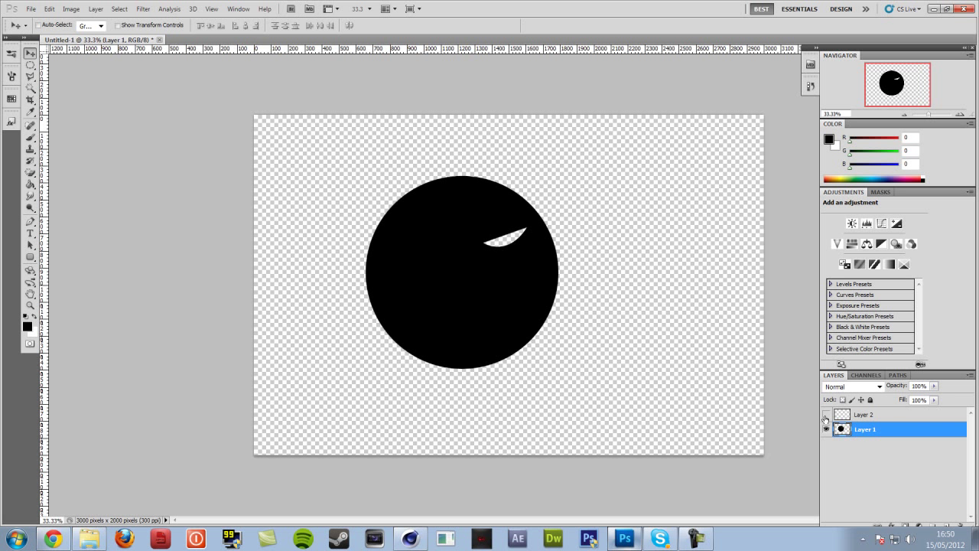
left_click(867, 417)
left_click(49, 9)
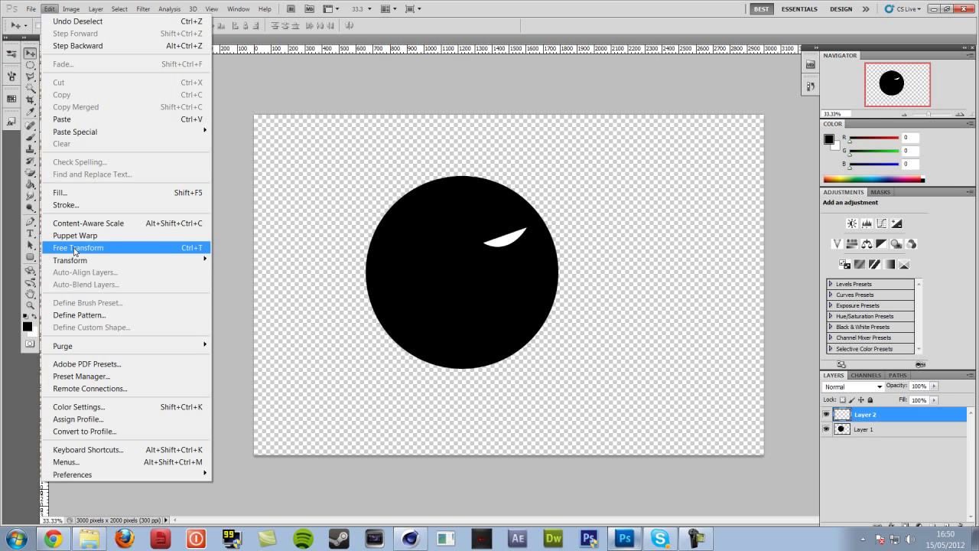
left_click(246, 400)
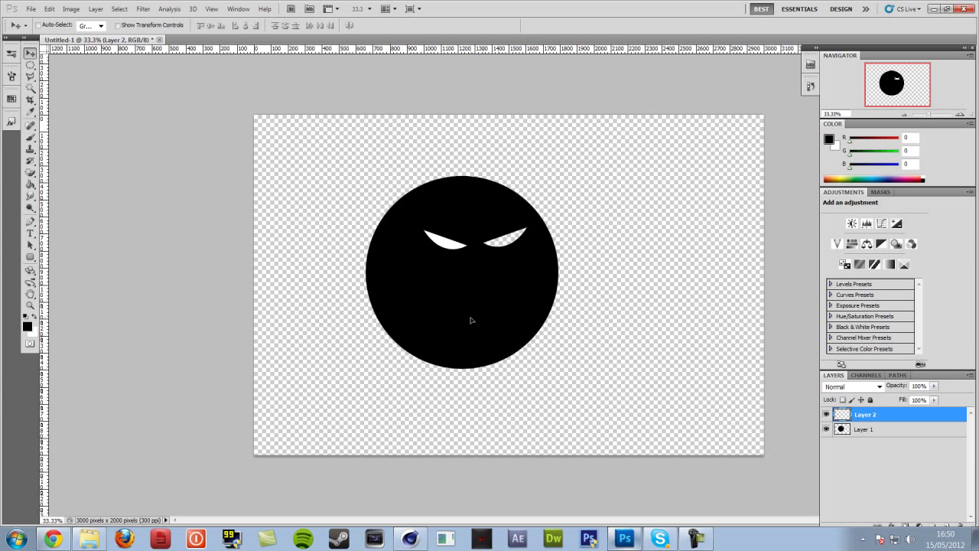
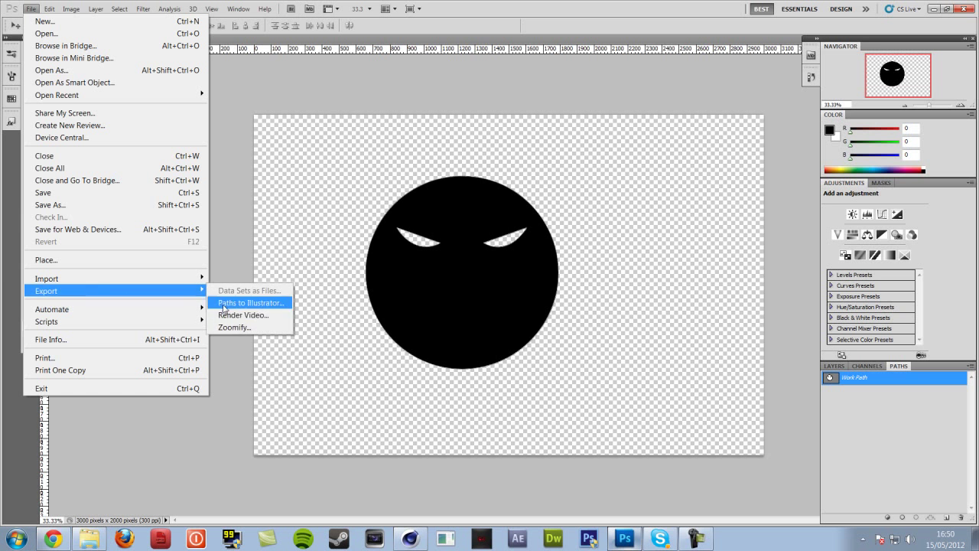
Export the face's work path for Illustrator as Untitled-1.ai on the Desktop, replacing the existing file
left_click(264, 303)
left_click(507, 175)
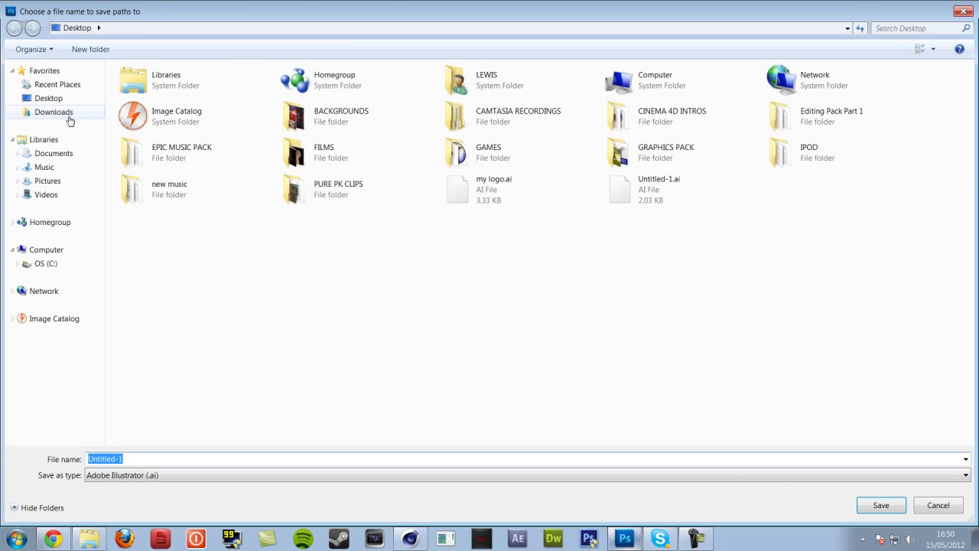
left_click(49, 98)
left_click(882, 505)
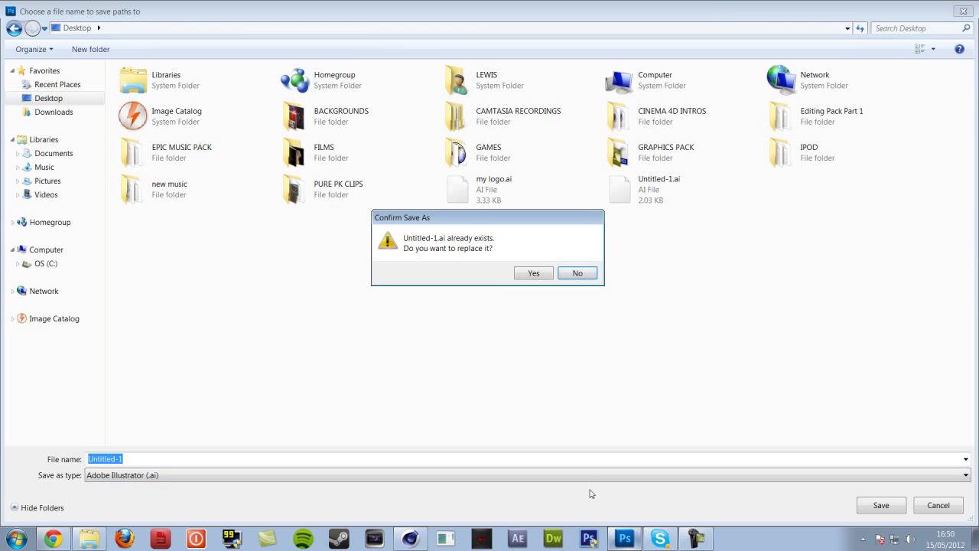
left_click(544, 274)
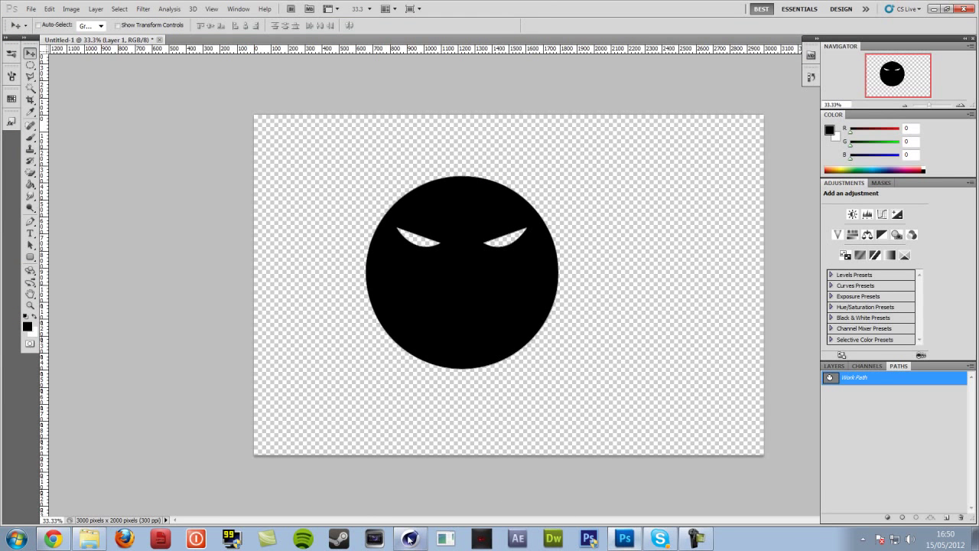
Switch to Cinema 4D and merge Untitled-1.ai from the Desktop into the logo scene
left_click(410, 537)
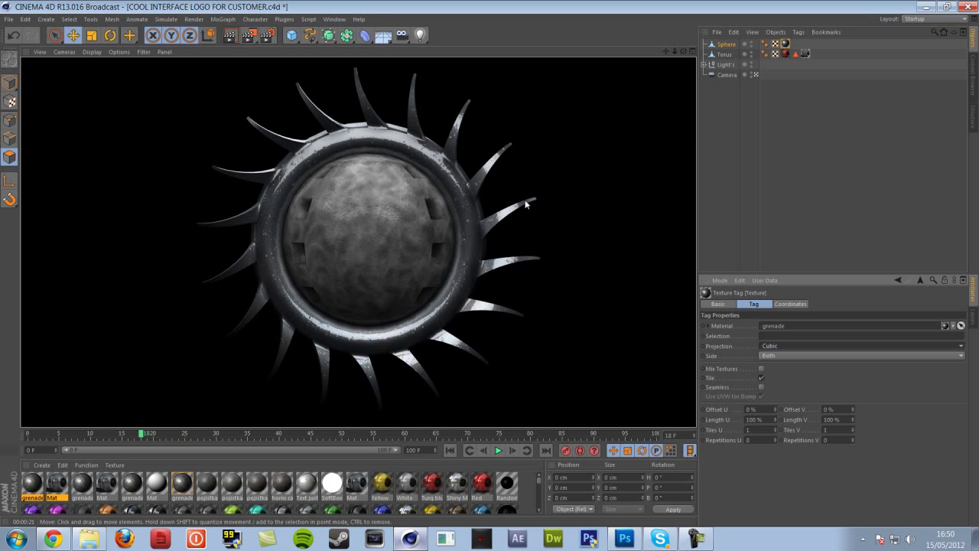
left_click(9, 20)
left_click(29, 56)
left_click(48, 113)
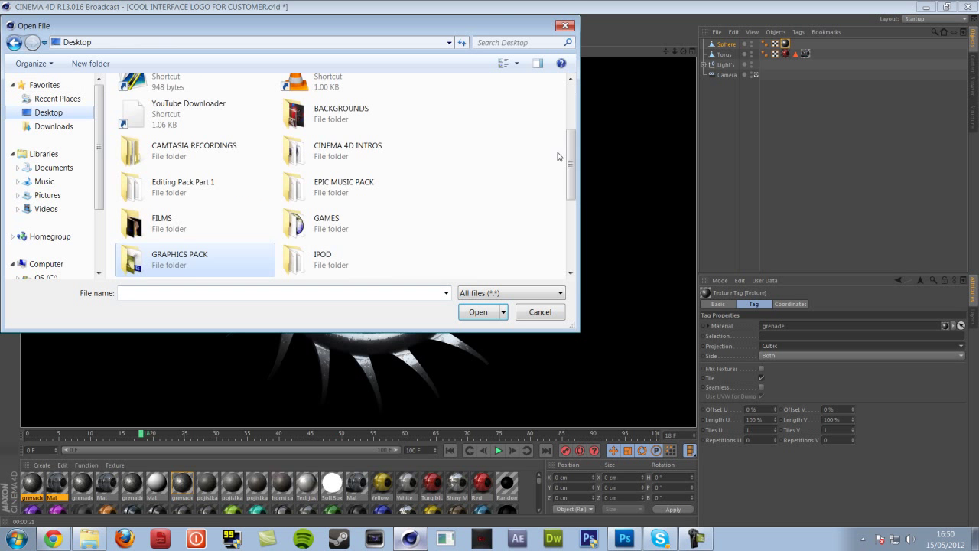
left_click_drag(570, 165, 570, 234)
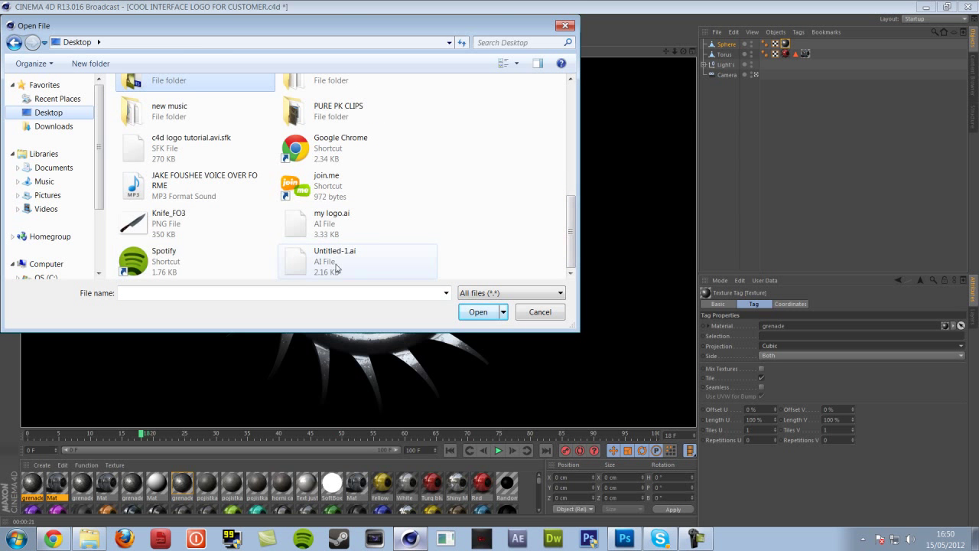
double_click(363, 266)
left_click(314, 355)
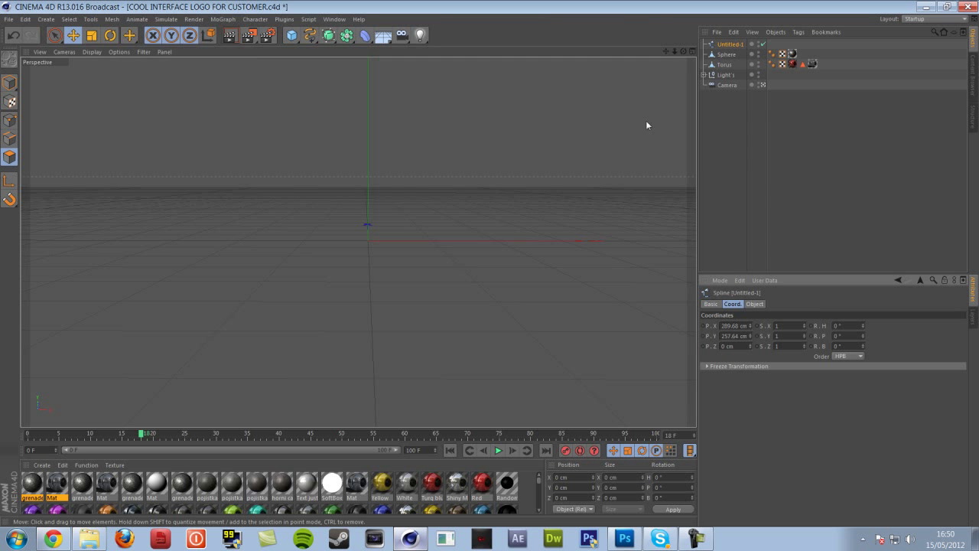
Move the imported face spline in front of the sphere, to about X -4, Y 10 and Z -71 cm
left_click(126, 38)
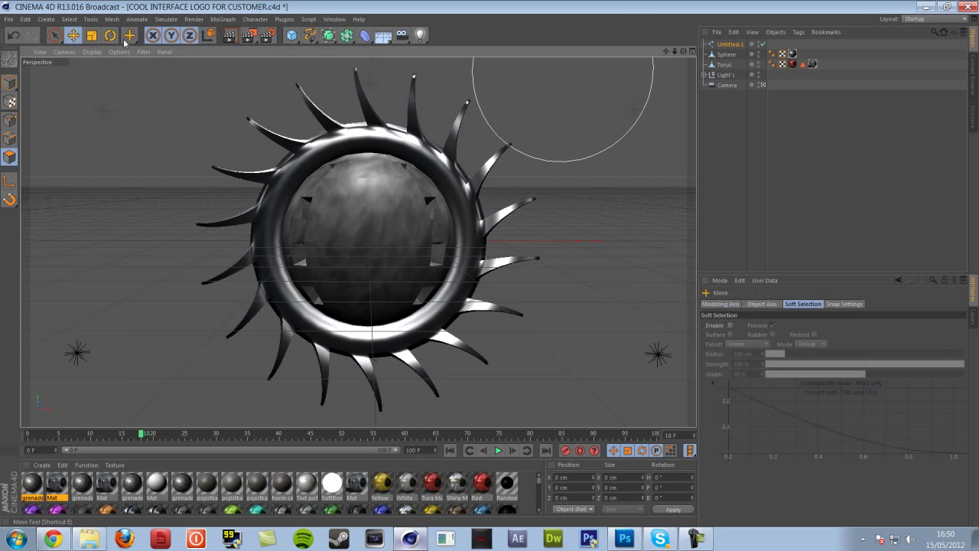
left_click(738, 46)
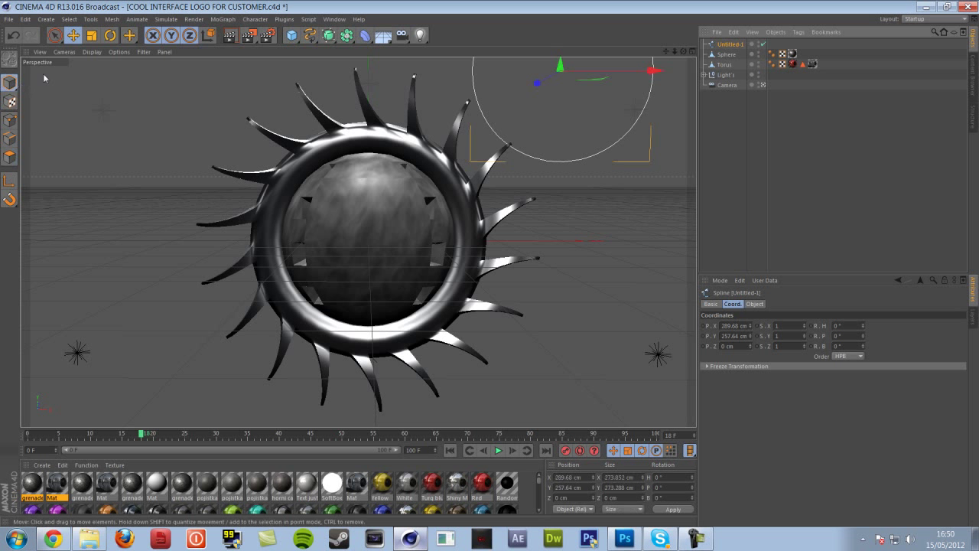
left_click_drag(445, 86, 376, 254)
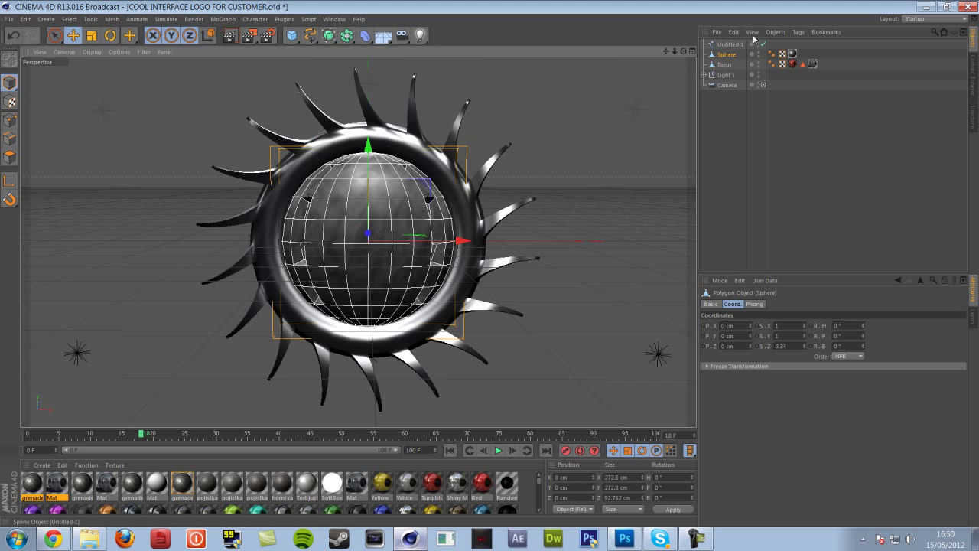
left_click_drag(684, 51, 680, 51)
left_click_drag(391, 227, 375, 232)
left_click_drag(684, 51, 685, 50)
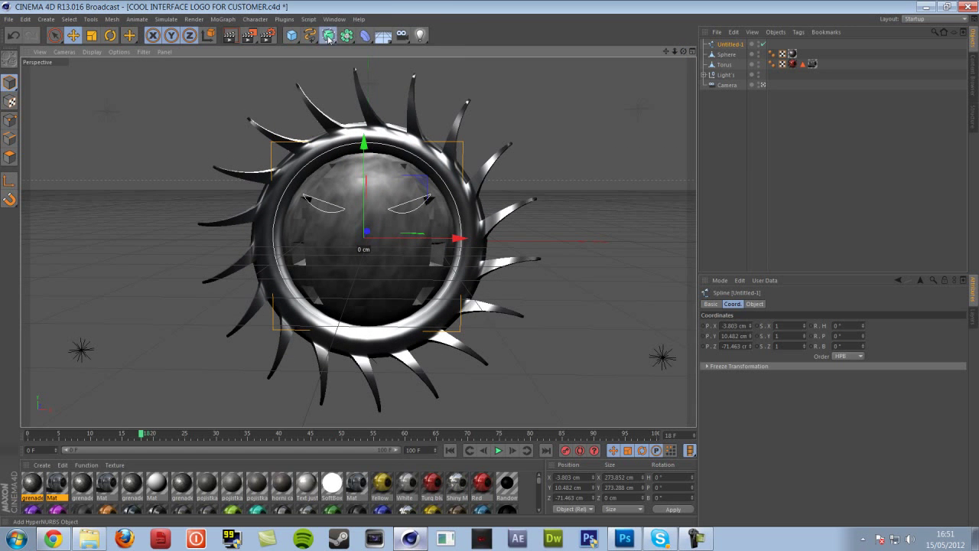
Add an Extrude NURBS object and make the imported face spline its child
left_click_drag(329, 39, 455, 50)
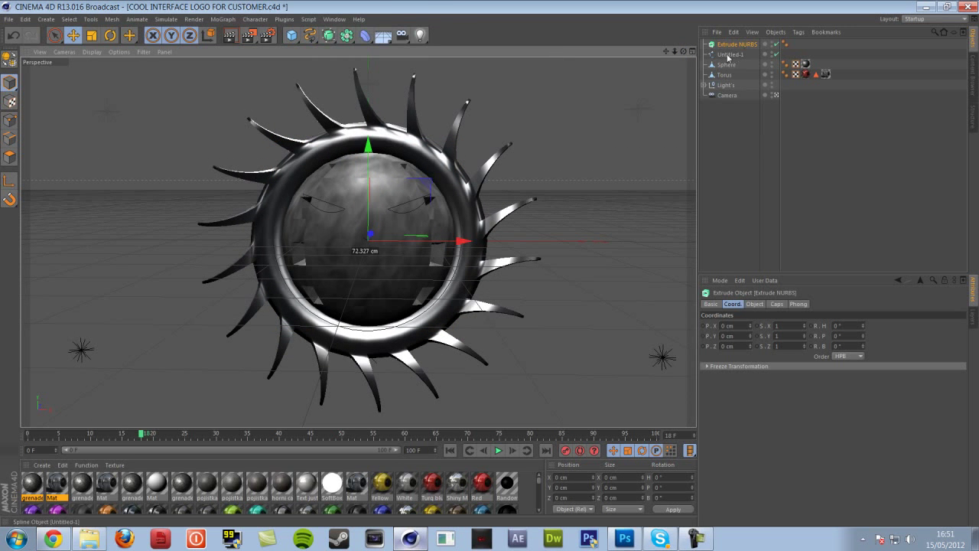
left_click(727, 57)
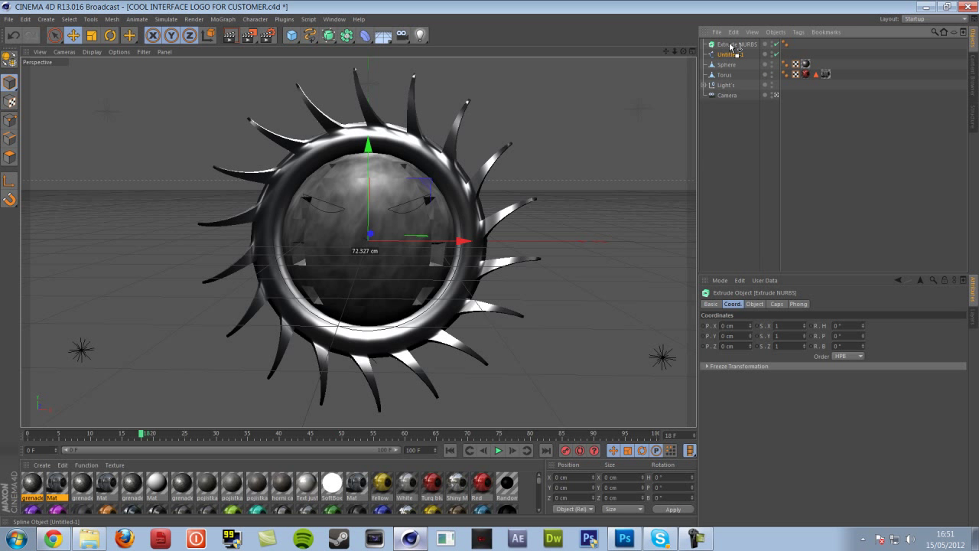
left_click_drag(731, 46, 731, 47)
left_click(746, 46)
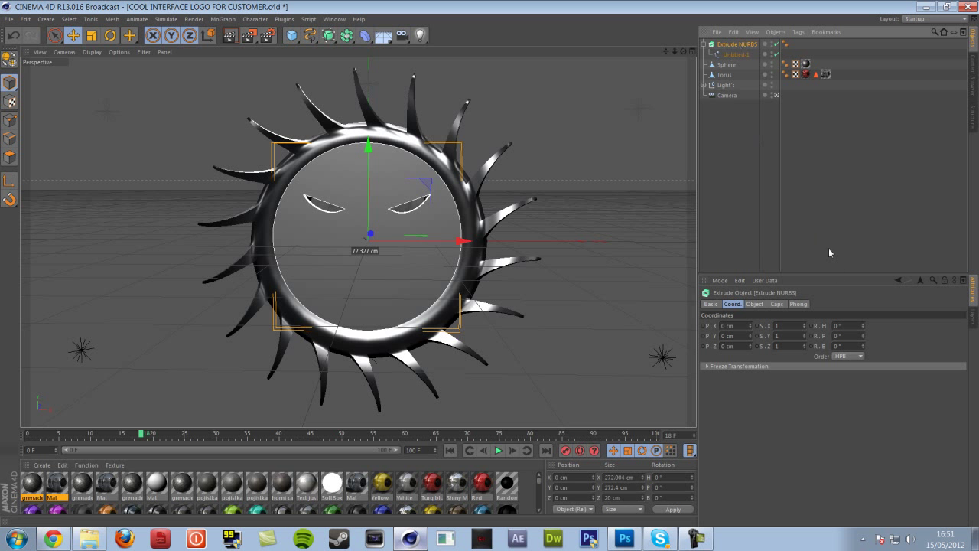
Deepen the face's extrusion and set its caps to Fillet Cap with a 3 cm radius at the start and Fillet at the end
left_click(756, 304)
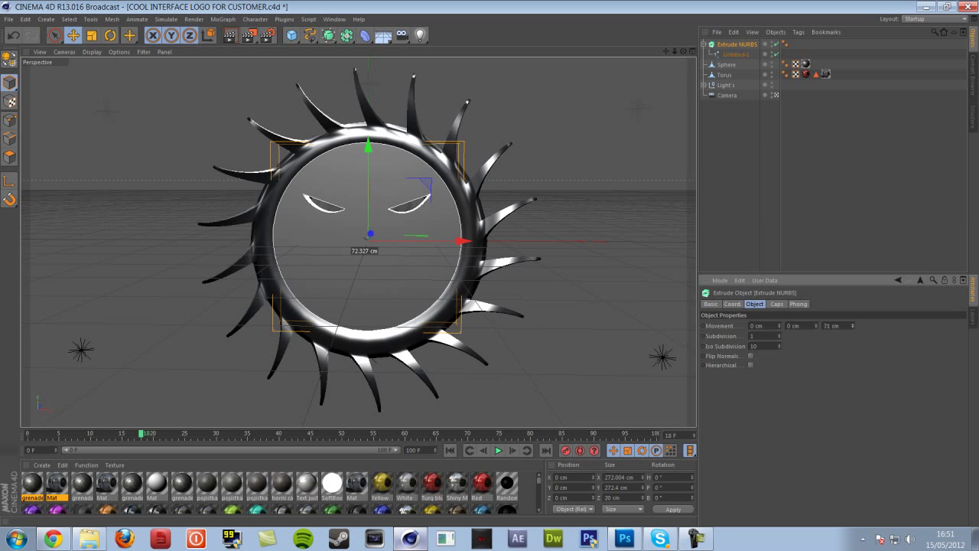
left_click(776, 303)
left_click(784, 325)
left_click(771, 367)
left_click(769, 356)
left_click(756, 385)
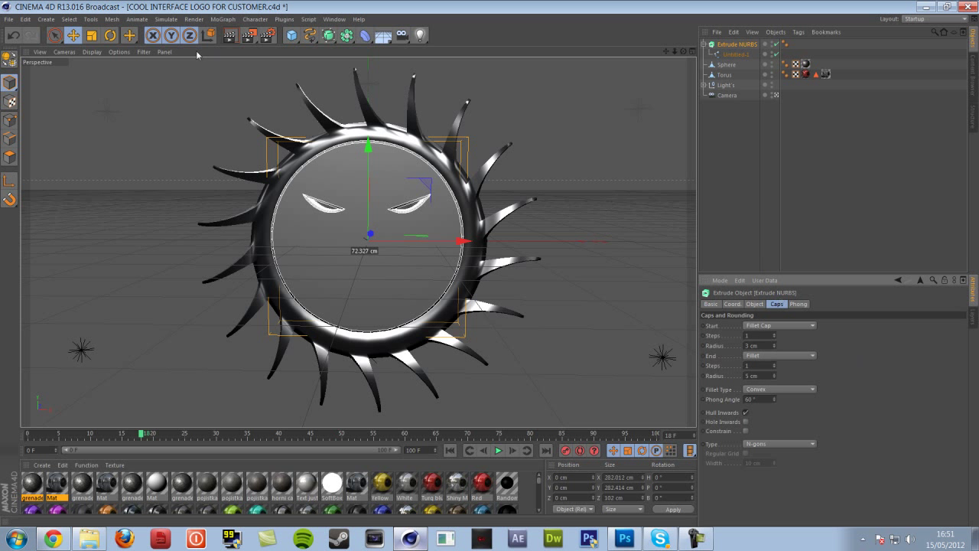
Scale the extruded face down uniformly to about 234 cm wide so it sits inside the ring
left_click(110, 35)
left_click(92, 36)
left_click_drag(496, 170, 441, 179)
left_click(74, 40)
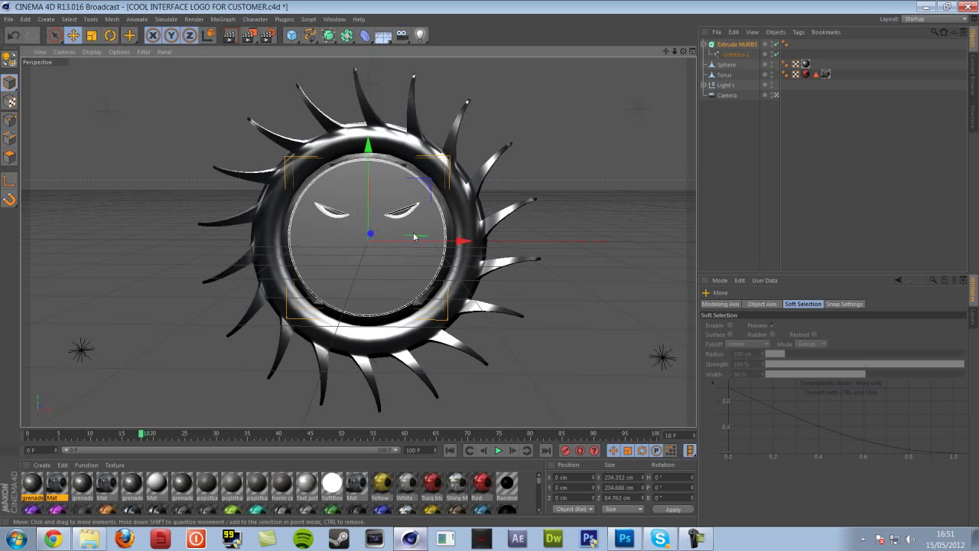
left_click_drag(416, 234, 416, 236)
left_click(697, 539)
left_click(929, 487)
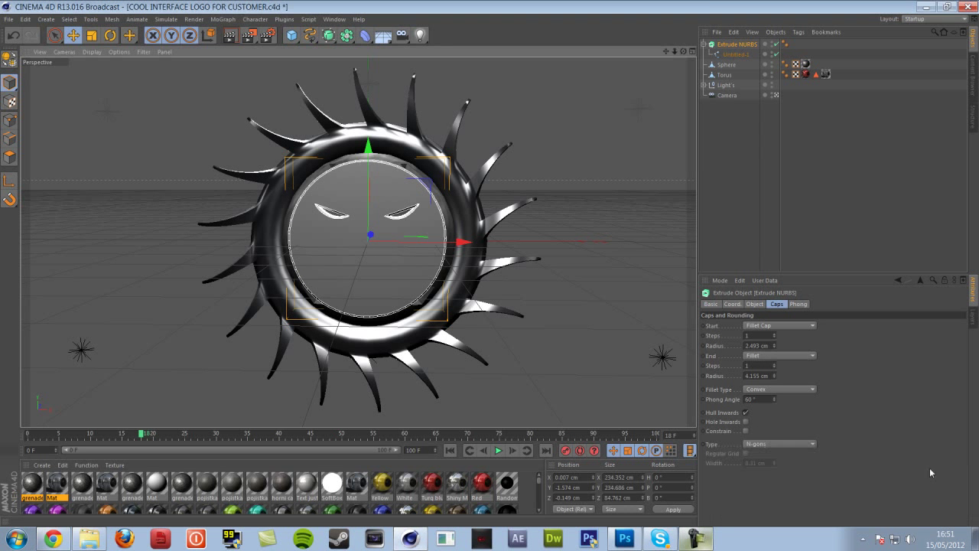
Shrink the extruded face to about 223 cm wide and centre it within the torus at about X -0.8, Y -4.8 cm
left_click_drag(683, 52, 681, 36)
left_click_drag(371, 185, 370, 190)
key("t")
mouse_move(382, 128)
left_mouse_down()
mouse_move(360, 129)
mouse_move(375, 128)
left_mouse_up()
left_click(74, 35)
left_click_drag(371, 198, 370, 191)
left_click_drag(461, 243, 457, 243)
left_click_drag(683, 51, 693, 58)
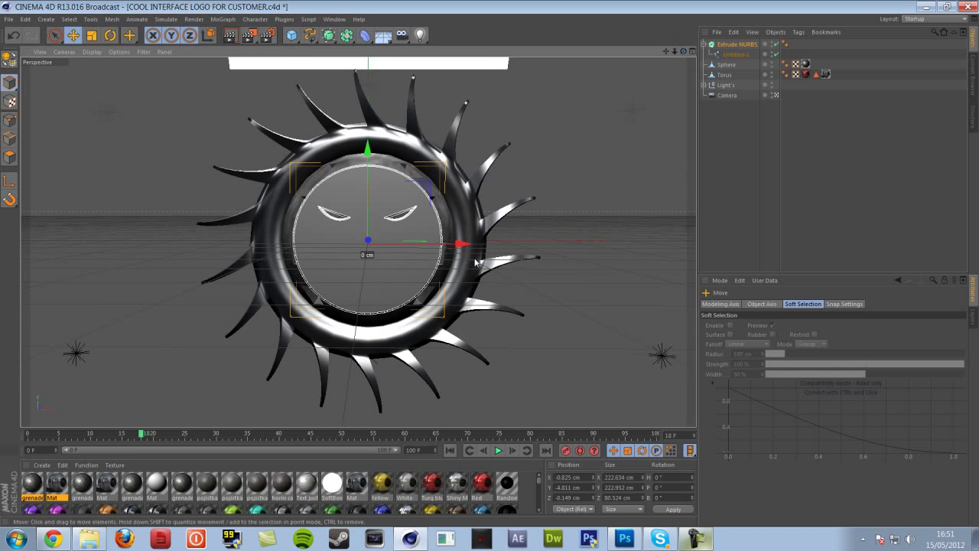
Duplicate the dark metallic Mat material and give the first colour of the copy's noise texture a reddish tone
left_click(356, 483)
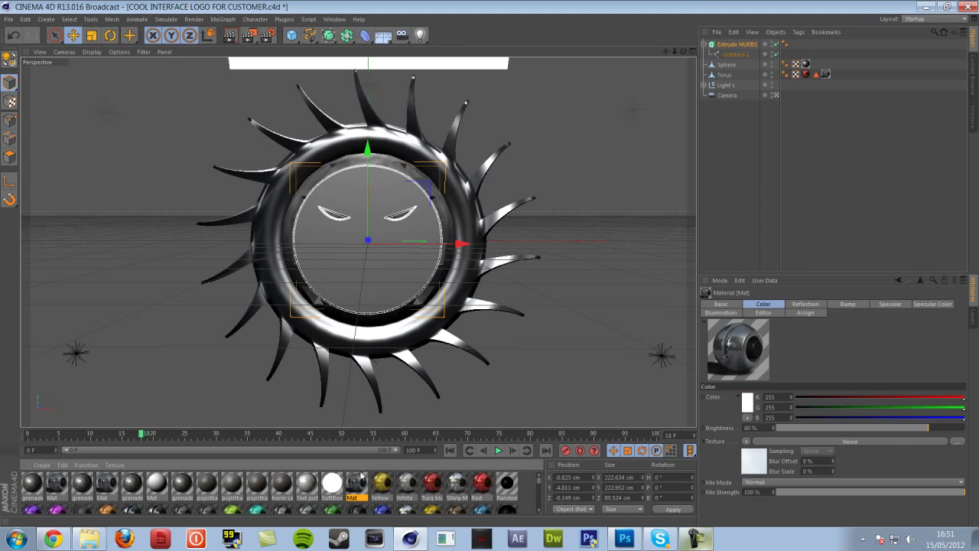
left_click_drag(356, 479, 69, 444)
double_click(32, 484)
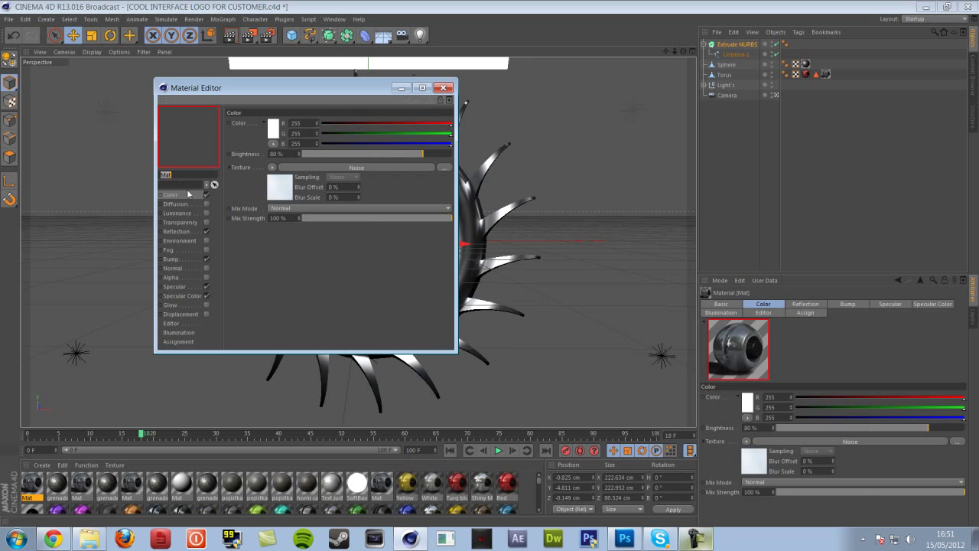
left_click(276, 188)
left_click(293, 195)
mouse_move(259, 174)
left_mouse_down()
mouse_move(245, 182)
mouse_move(261, 181)
left_mouse_up()
mouse_move(321, 158)
left_mouse_down()
mouse_move(274, 159)
mouse_move(257, 188)
left_mouse_up()
left_click(265, 246)
Set the noise texture's second colour to dark red, RGB 104, 58, 58, and close the material editor
left_click(295, 204)
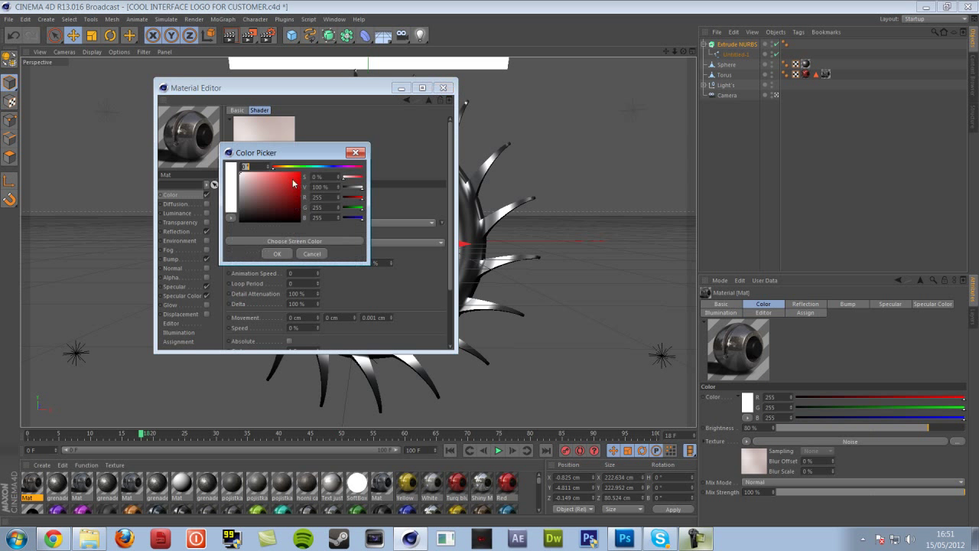
left_click_drag(263, 207, 266, 199)
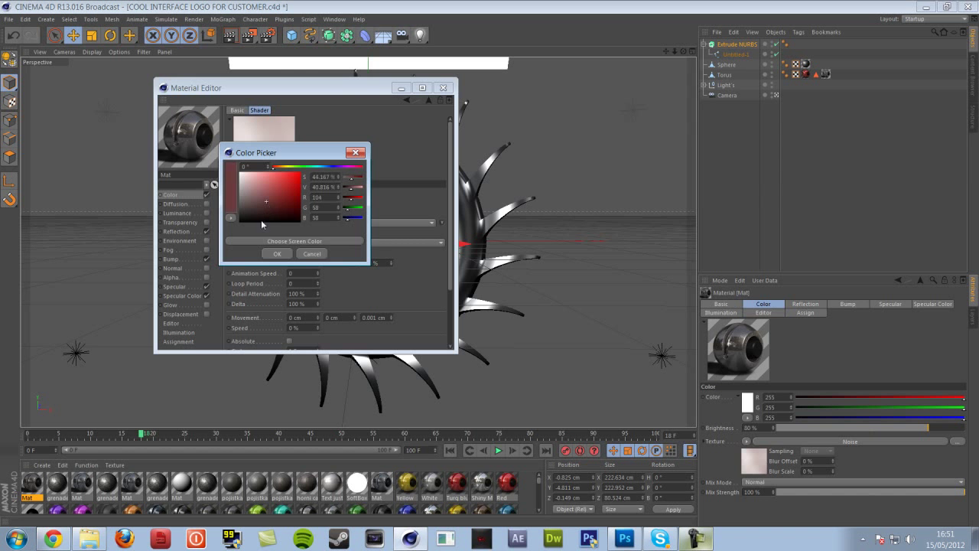
left_click(270, 254)
left_click(444, 88)
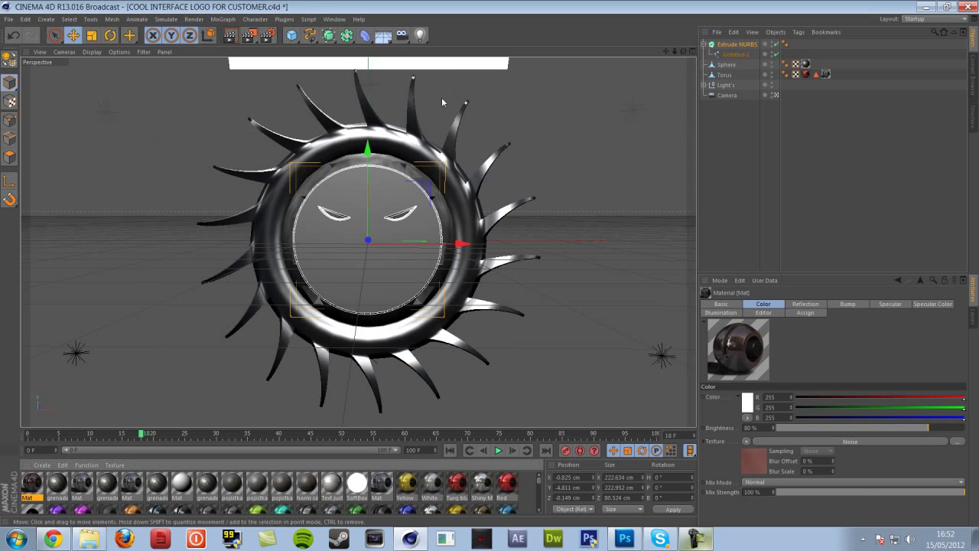
Apply the reddish Mat material to the extruded face with Cubic projection and render the view
left_click_drag(299, 290, 319, 265)
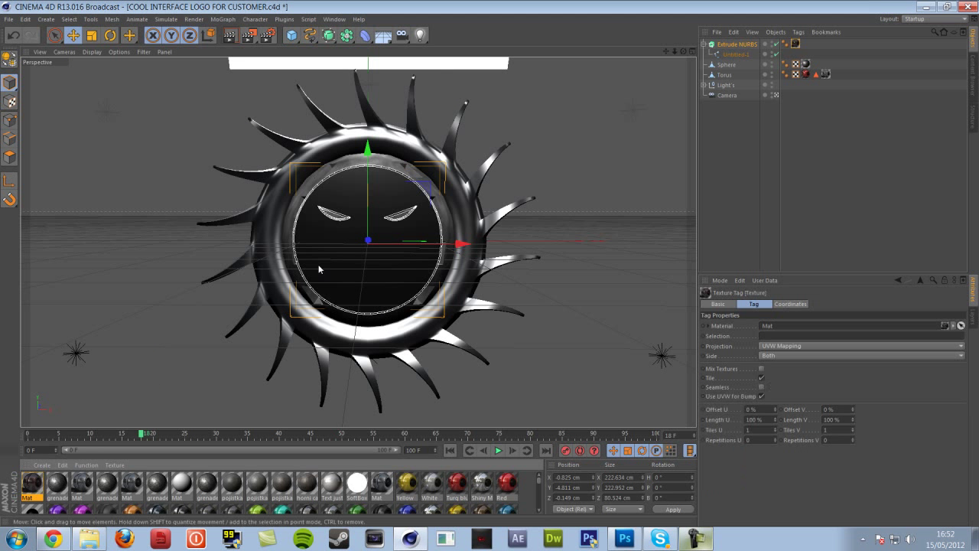
left_click(782, 346)
left_click(836, 389)
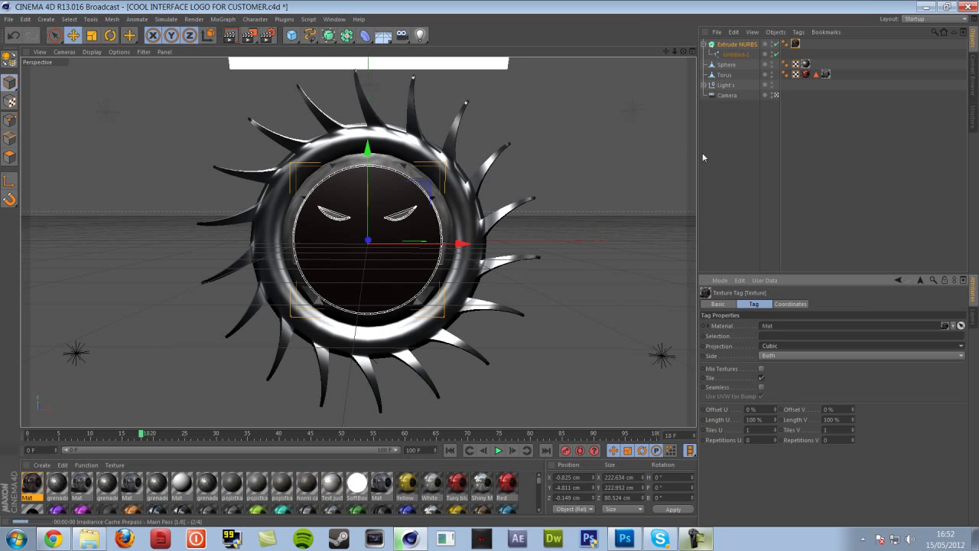
key("ctrl+r")
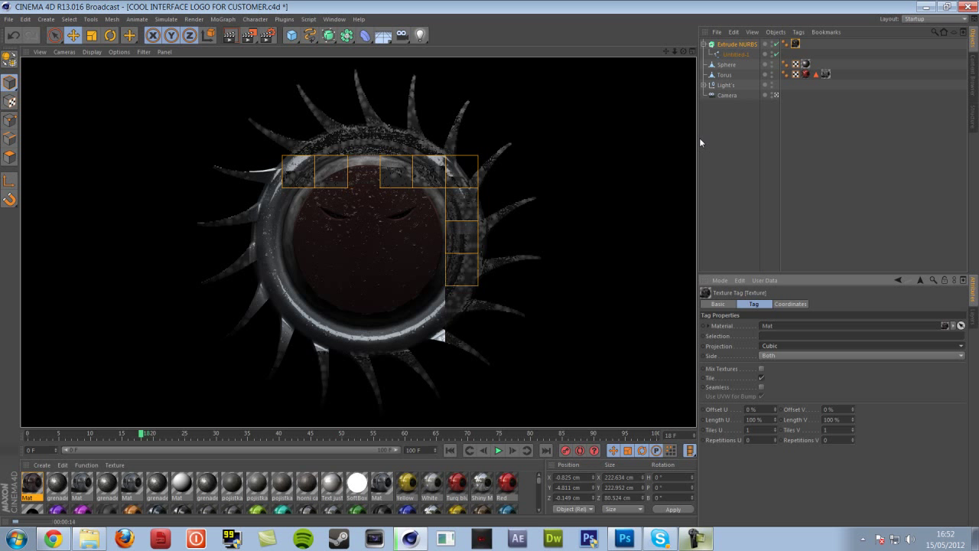
Select the extruded face in the viewport and convert it to an editable polygon object
left_click(690, 122)
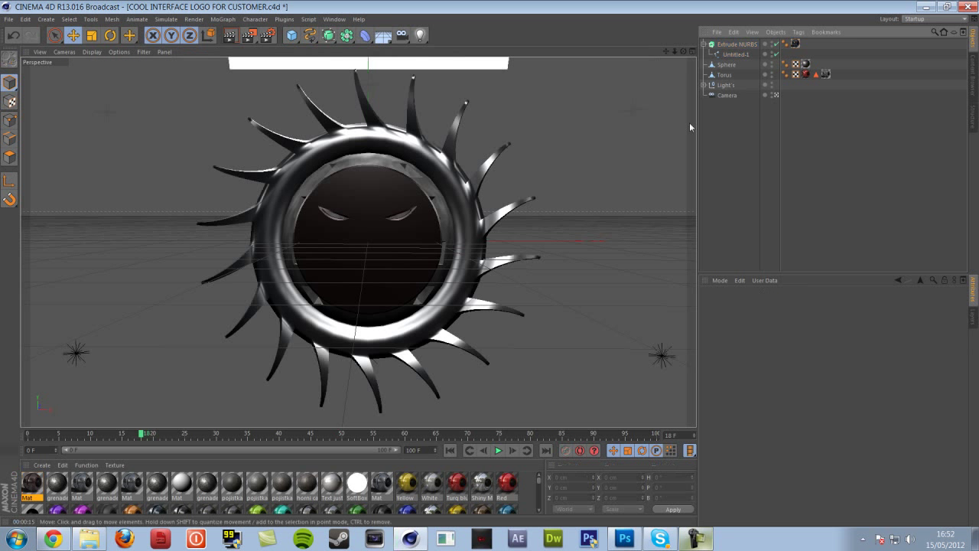
left_click(421, 225)
left_click_drag(421, 225, 420, 218)
left_click_drag(683, 51, 683, 53)
key("c")
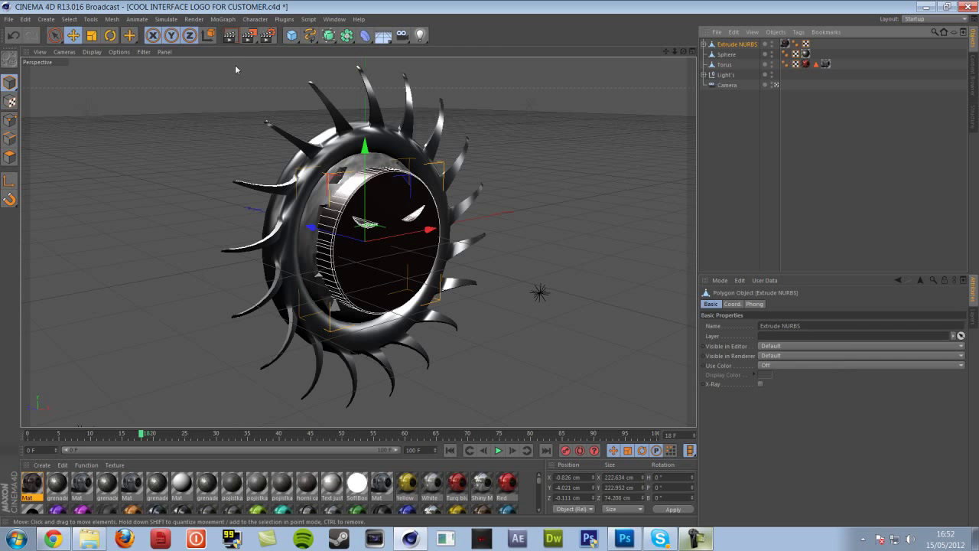
In polygon mode, loop-select the band of side polygons around the face disc
left_click(72, 20)
mouse_move(96, 35)
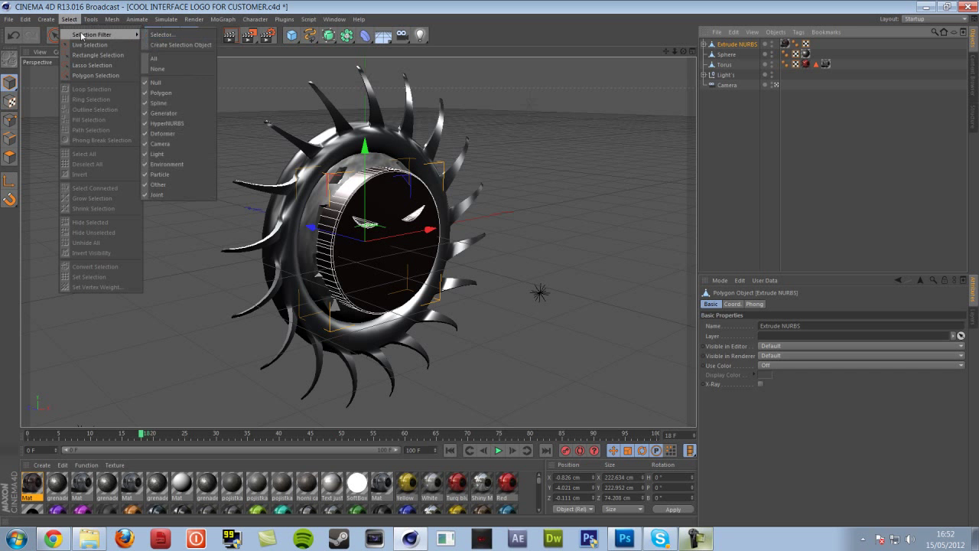
left_click(330, 194)
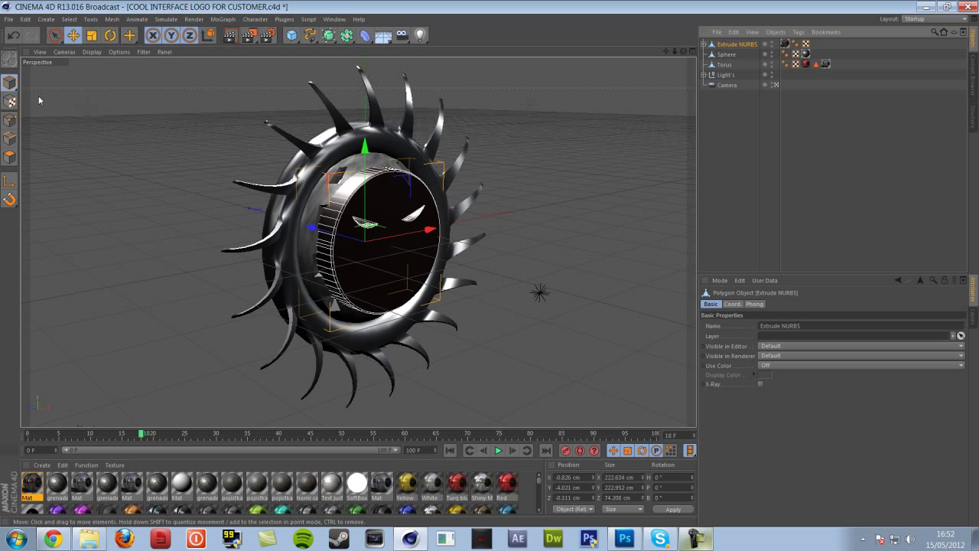
left_click(9, 157)
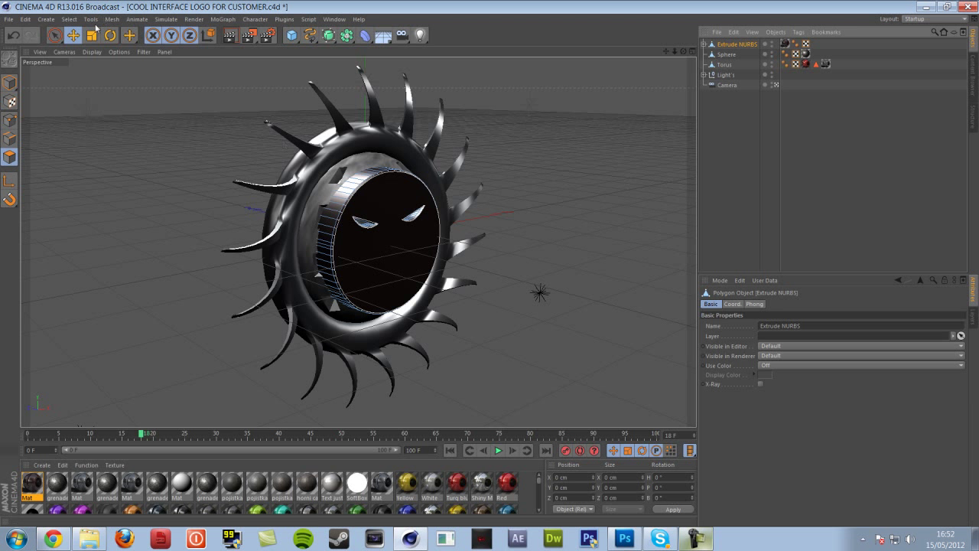
left_click(78, 21)
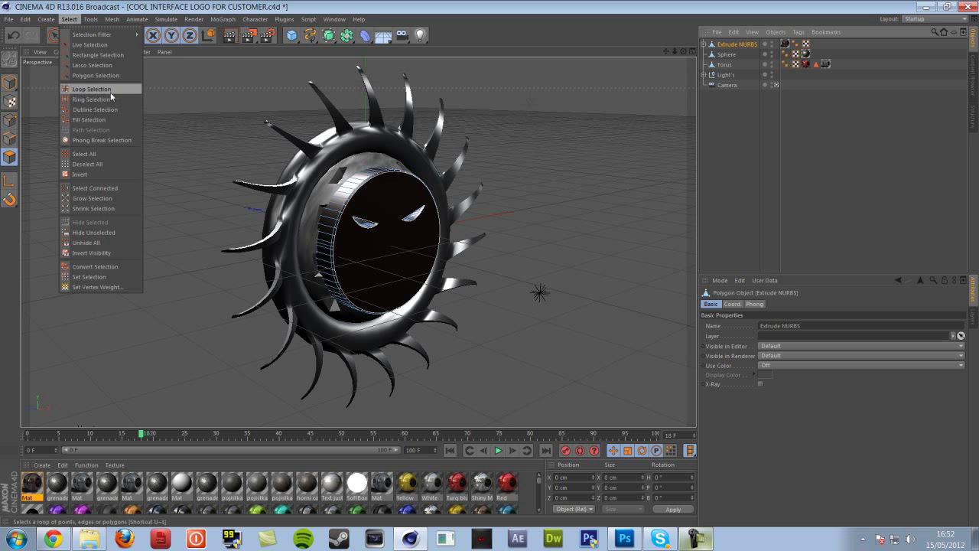
left_click(110, 90)
left_click(354, 194)
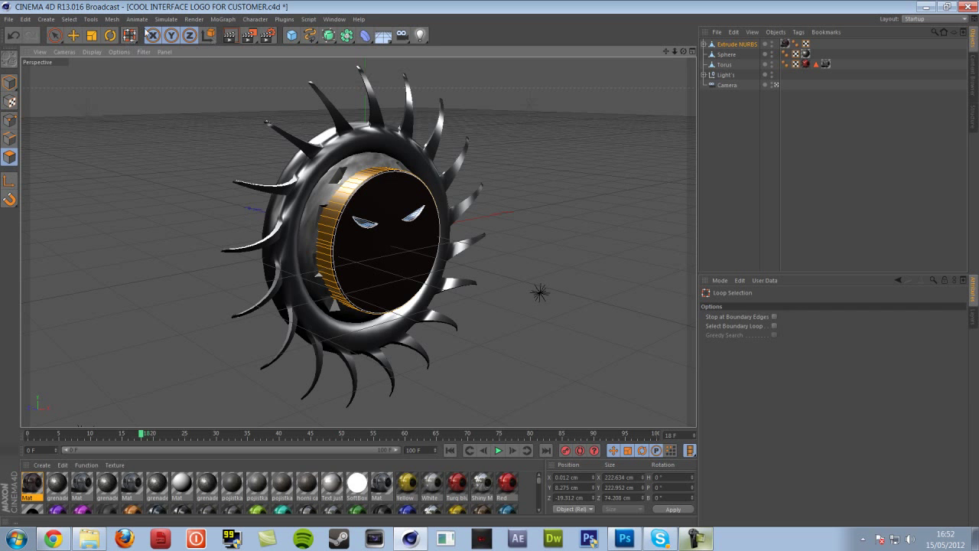
Matrix-extrude the selected side band into a ring of teeth with a Z move of 2.33 cm and Z scale of 114%
right_click(354, 125)
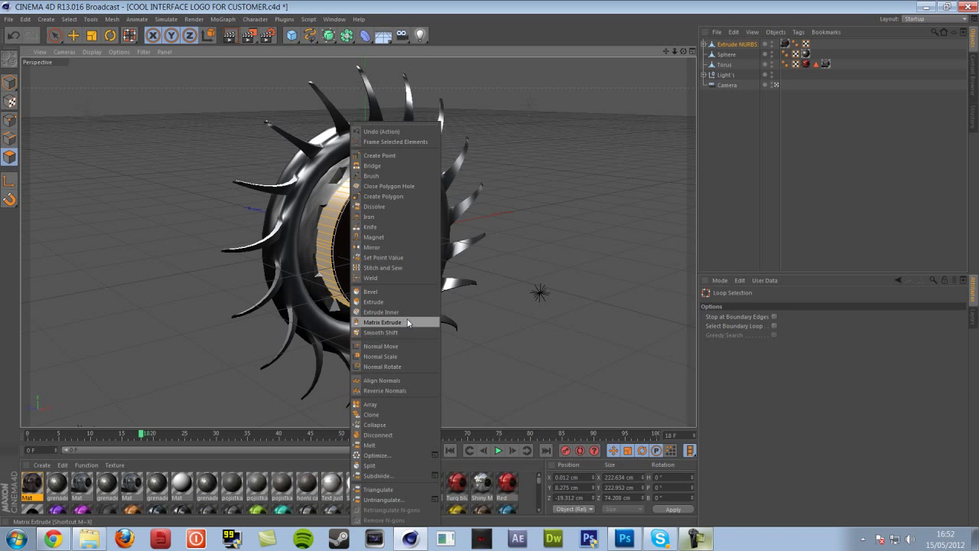
left_click(408, 323)
left_click_drag(368, 227, 324, 202)
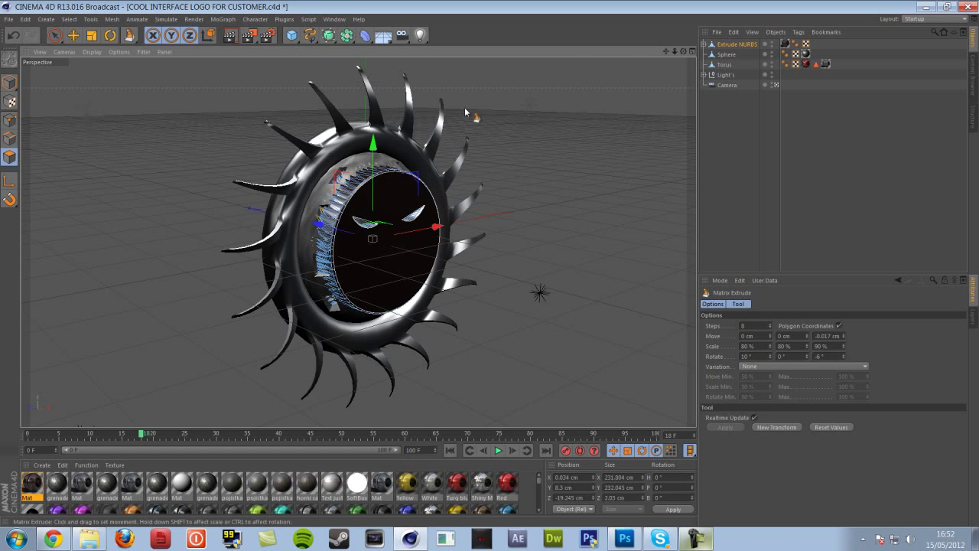
left_click_drag(684, 51, 614, 20)
key("ctrl+z")
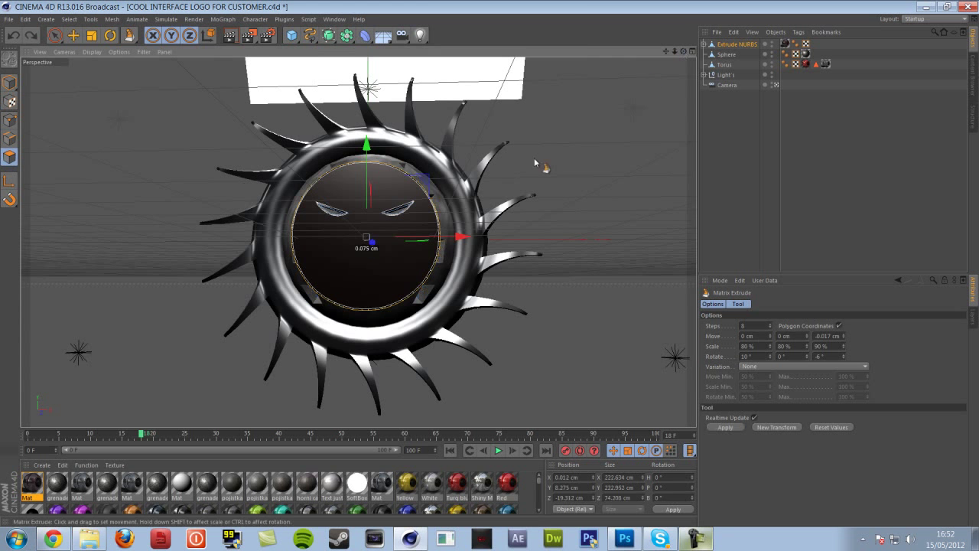
left_click_drag(683, 52, 635, 73)
left_click_drag(419, 222, 419, 222)
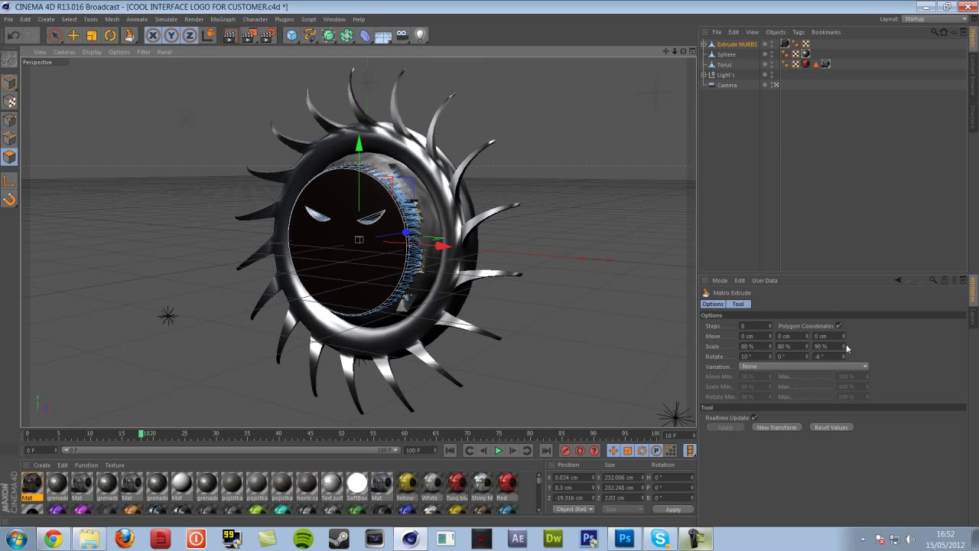
left_click_drag(844, 347, 844, 342)
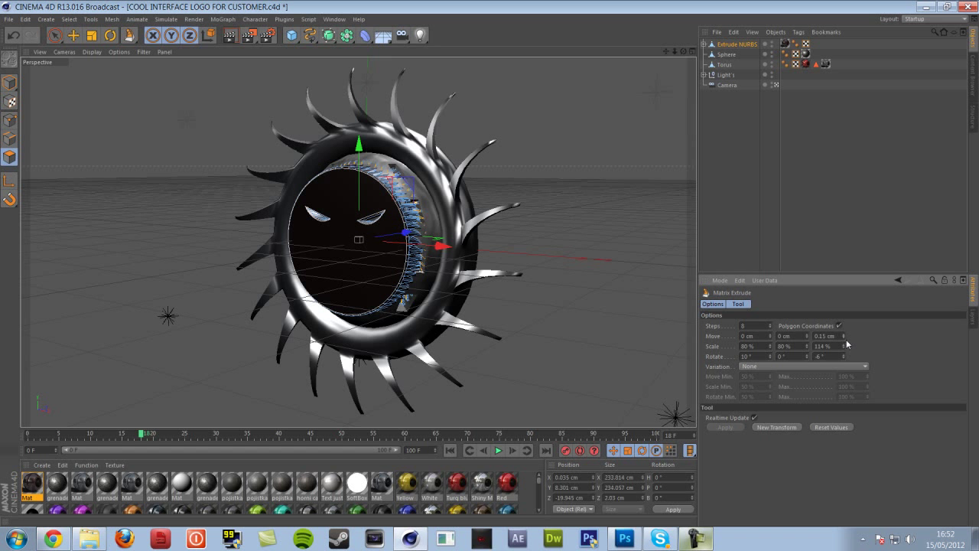
left_click_drag(844, 336, 854, 348)
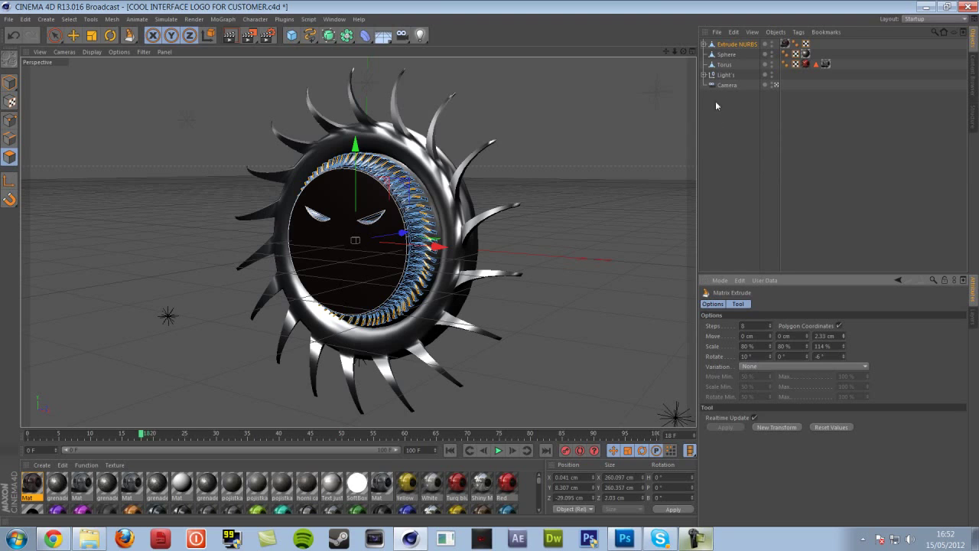
left_click_drag(683, 53, 740, 38)
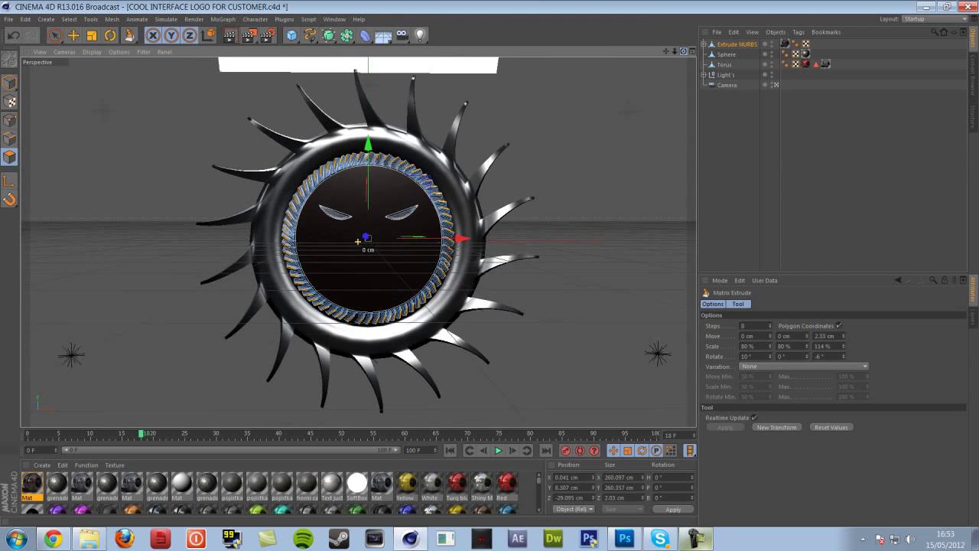
Apply the red Turq blue material to the front of the face with Cubic projection
left_click(785, 43)
left_click(668, 182)
left_click_drag(461, 484, 393, 246)
left_click(780, 346)
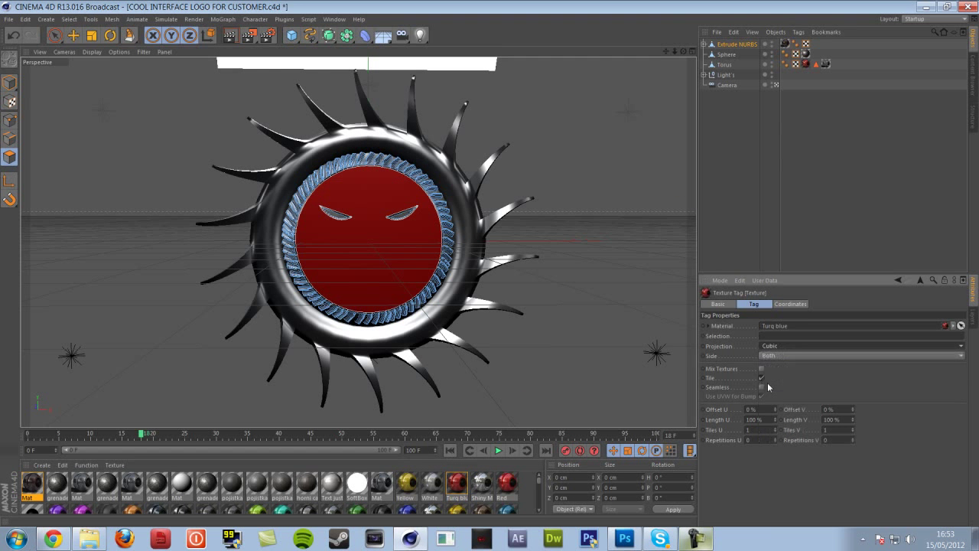
left_click(773, 387)
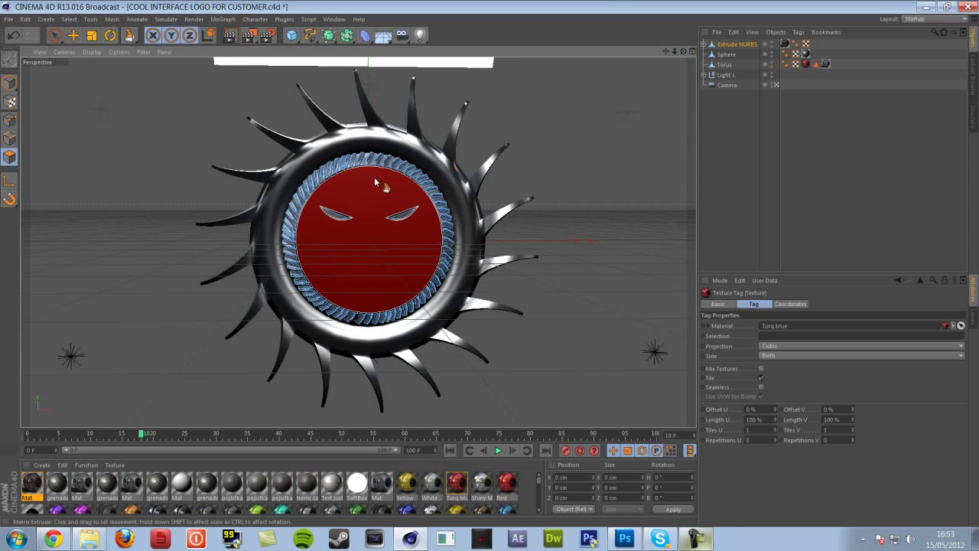
left_click(628, 303)
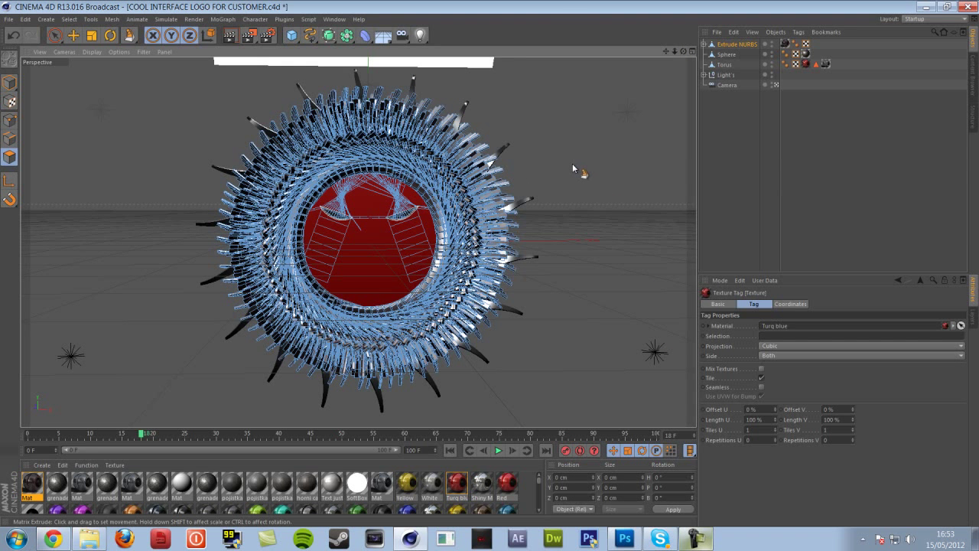
key("ctrl+z")
left_click(729, 55)
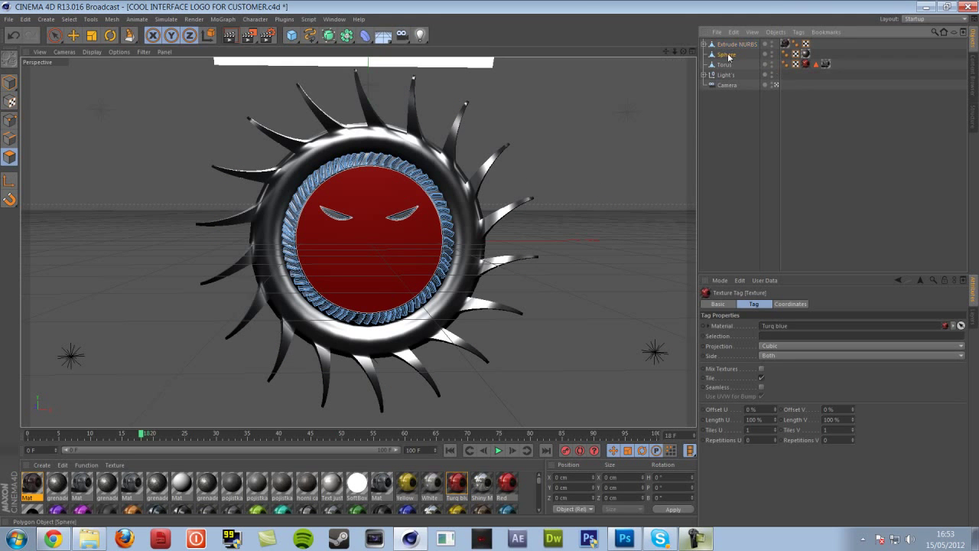
left_click(727, 65)
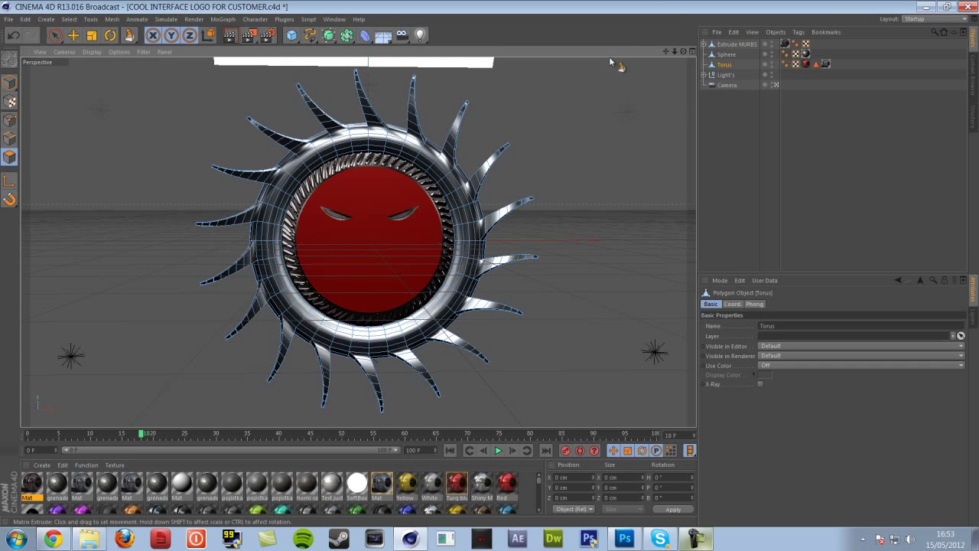
left_click_drag(683, 52, 680, 52)
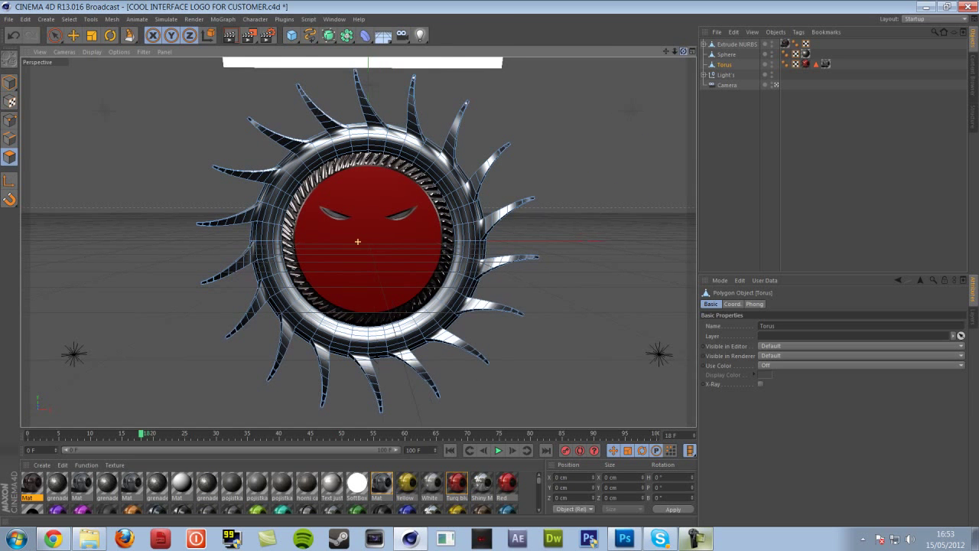
Add a new torus at the logo's centre and rotate it upright so that it encircles the face
left_click(291, 35)
left_click(323, 82)
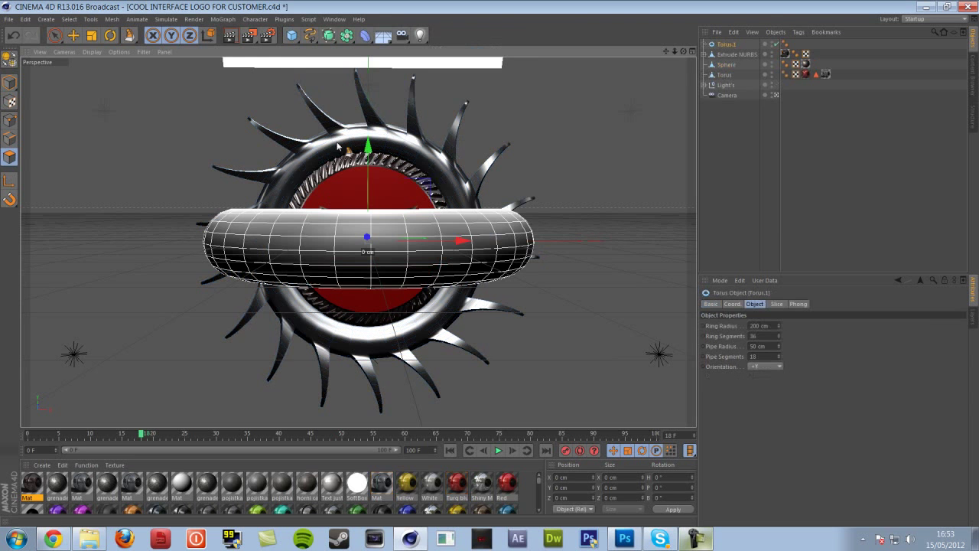
left_click(110, 35)
left_click_drag(361, 253, 355, 310)
left_click(24, 38)
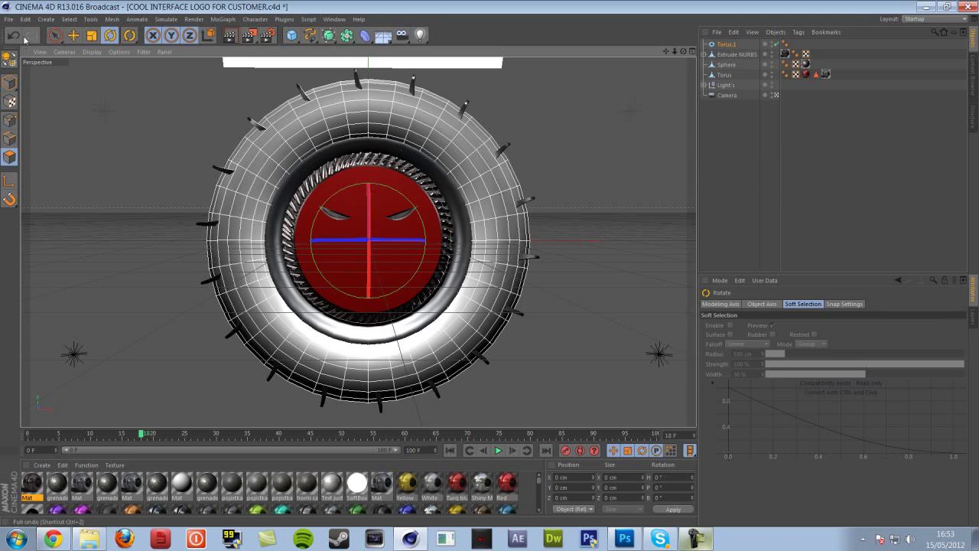
Scale the new torus to about 59% and fit it between the toothed ring and the spiked torus
left_click(91, 35)
left_click_drag(413, 180, 349, 181)
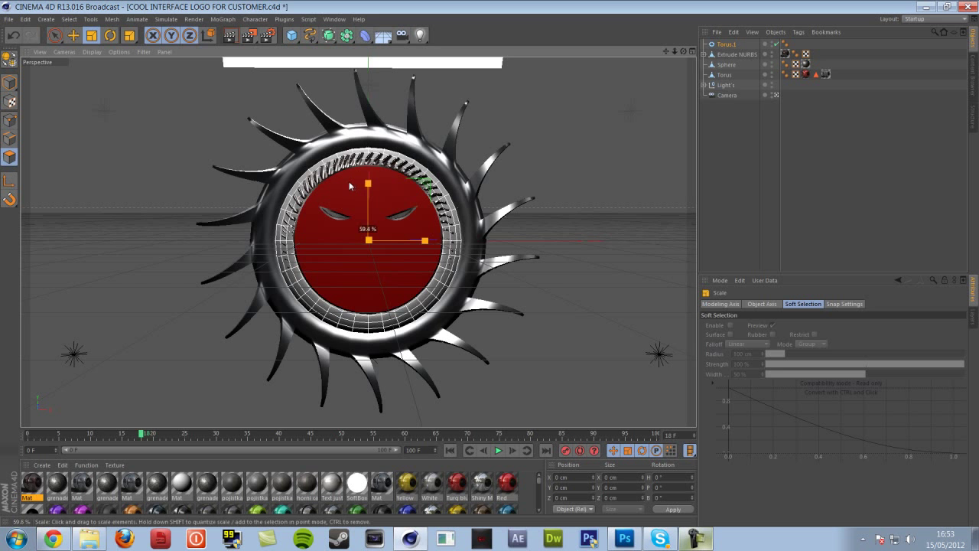
left_click(73, 36)
left_click_drag(369, 237, 368, 239)
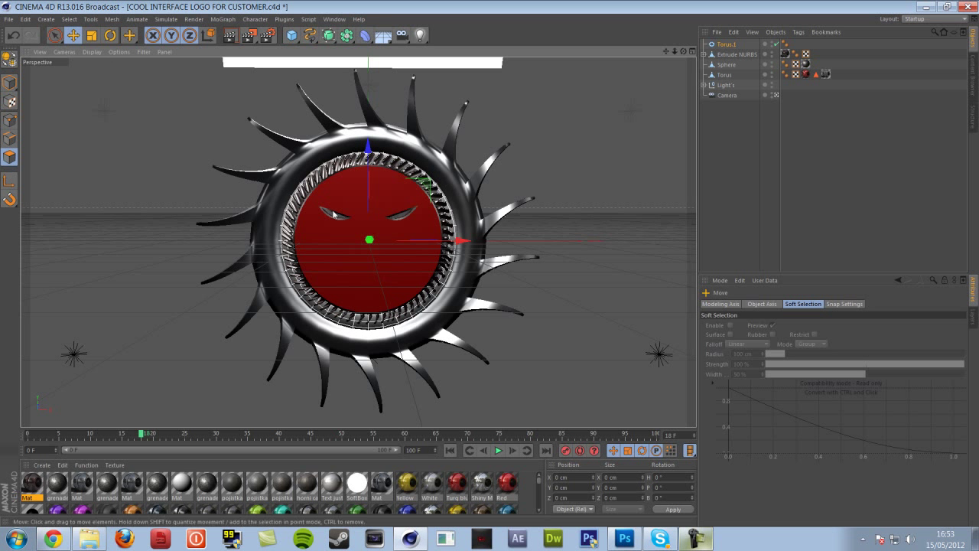
left_click(109, 35)
left_click_drag(363, 205, 368, 162)
Make the new torus editable and apply the dark metallic Mat material to it with Cubic projection
key("e")
key("c")
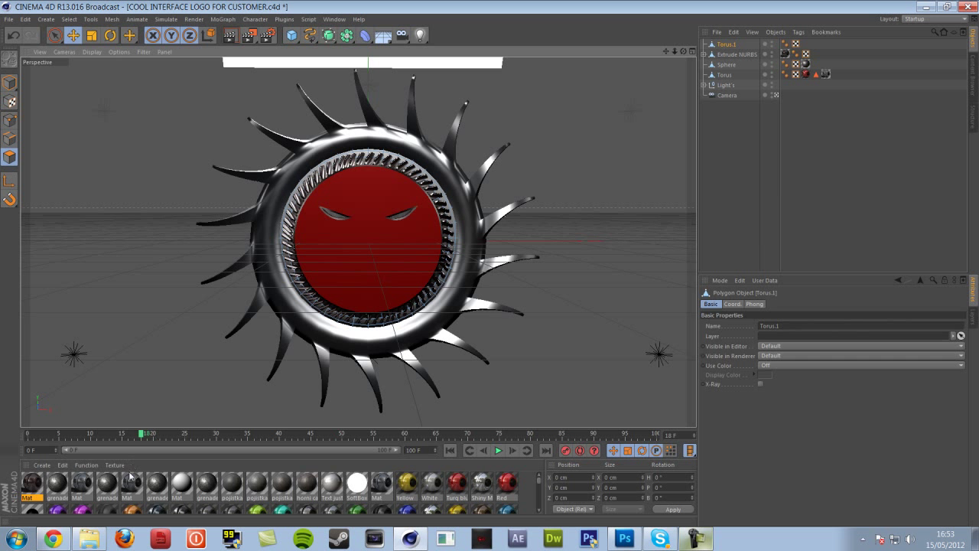
left_click_drag(313, 197, 312, 196)
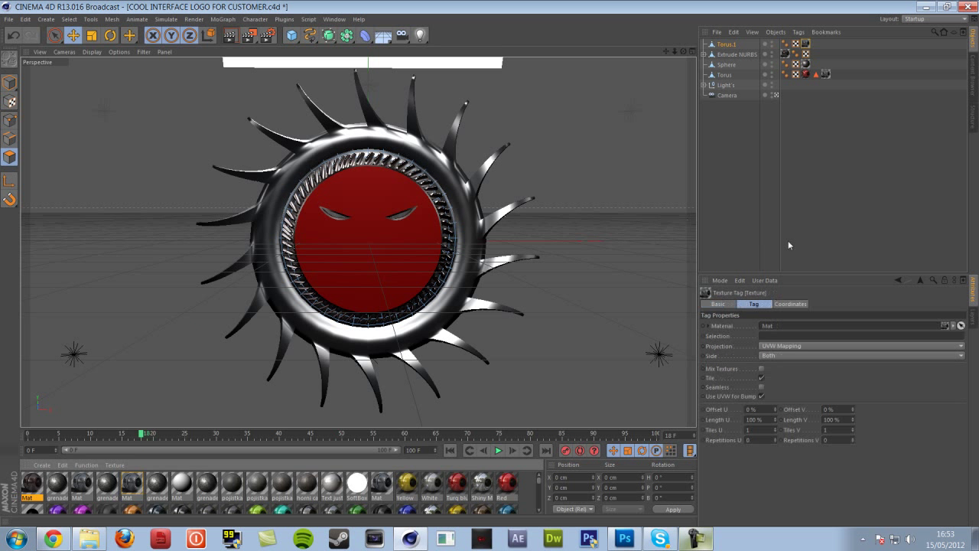
left_click(792, 345)
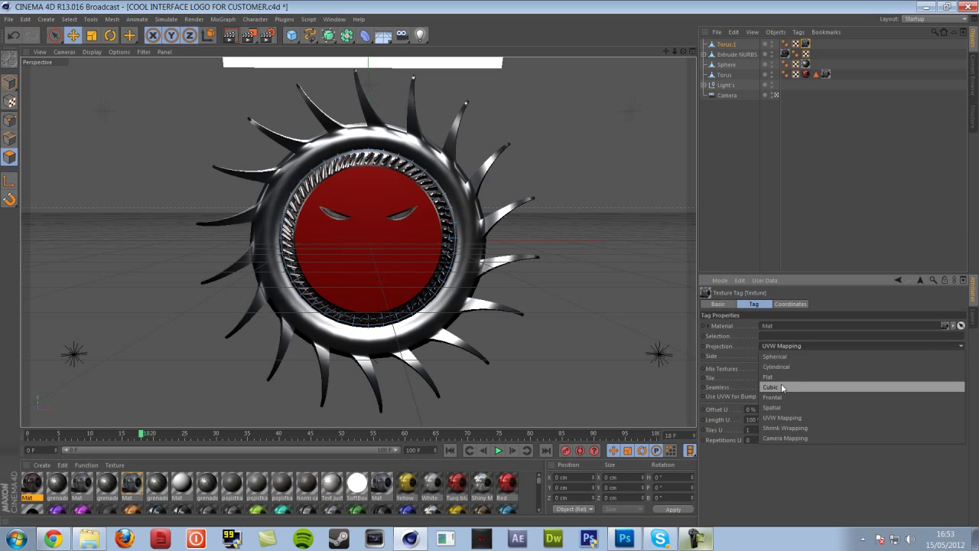
left_click(783, 388)
left_click(333, 184)
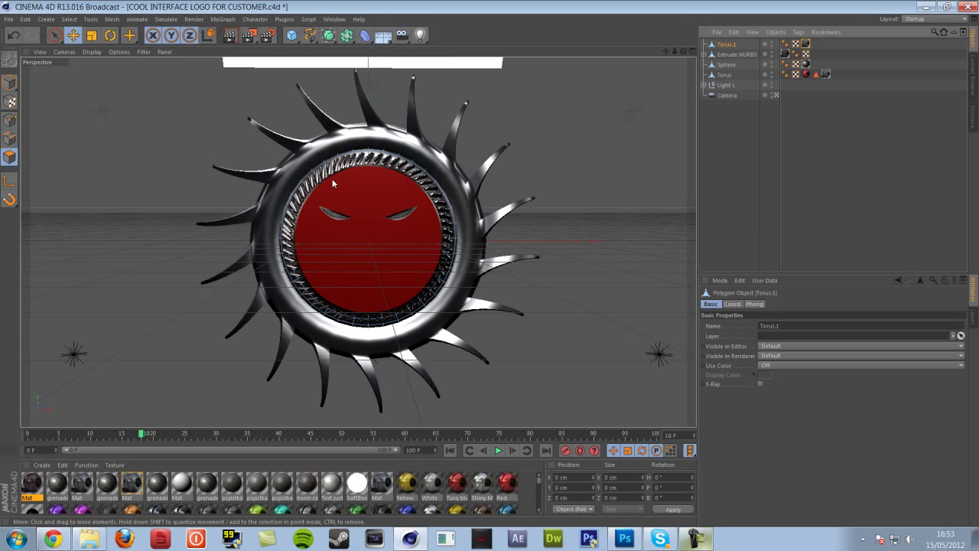
Loop-select a ring of polygons on the front side of the new inner torus
left_click_drag(683, 54, 641, 80)
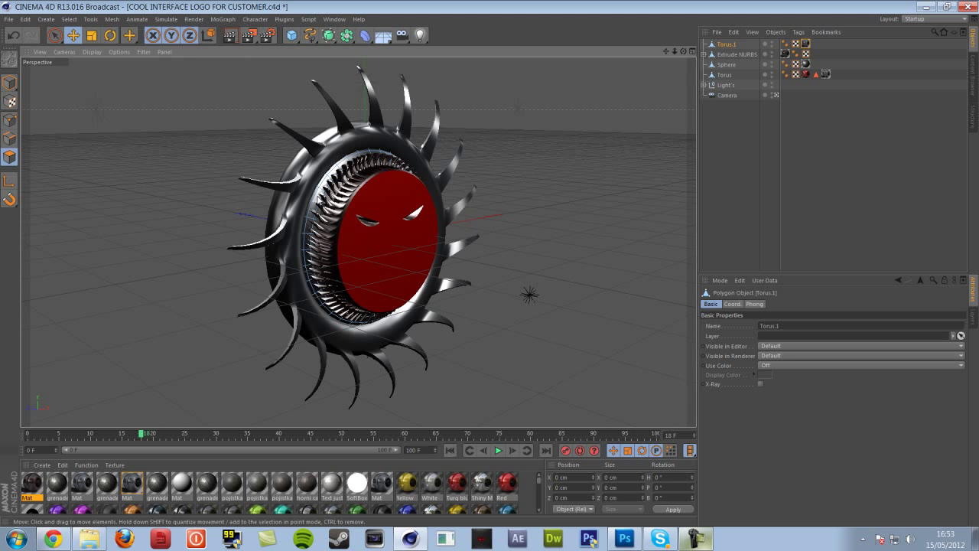
left_click(73, 21)
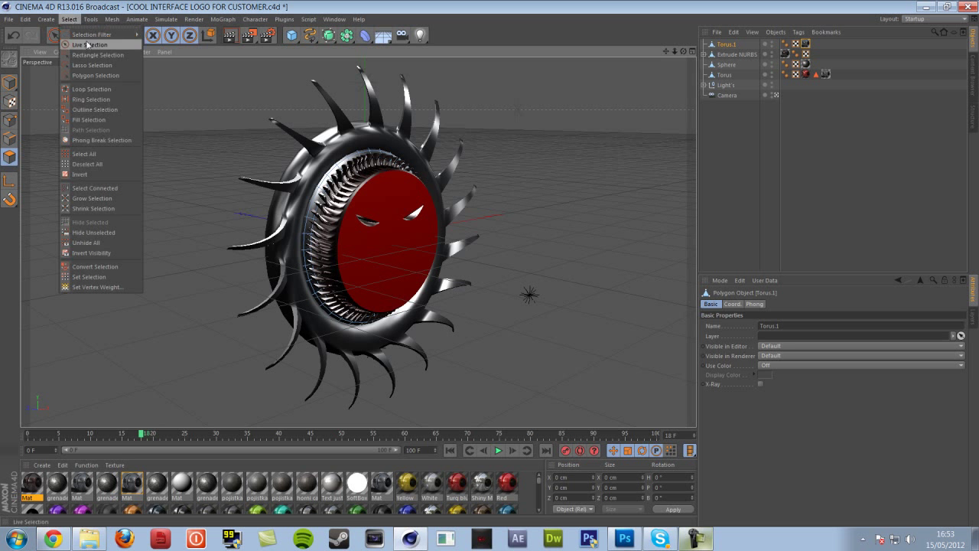
left_click(102, 95)
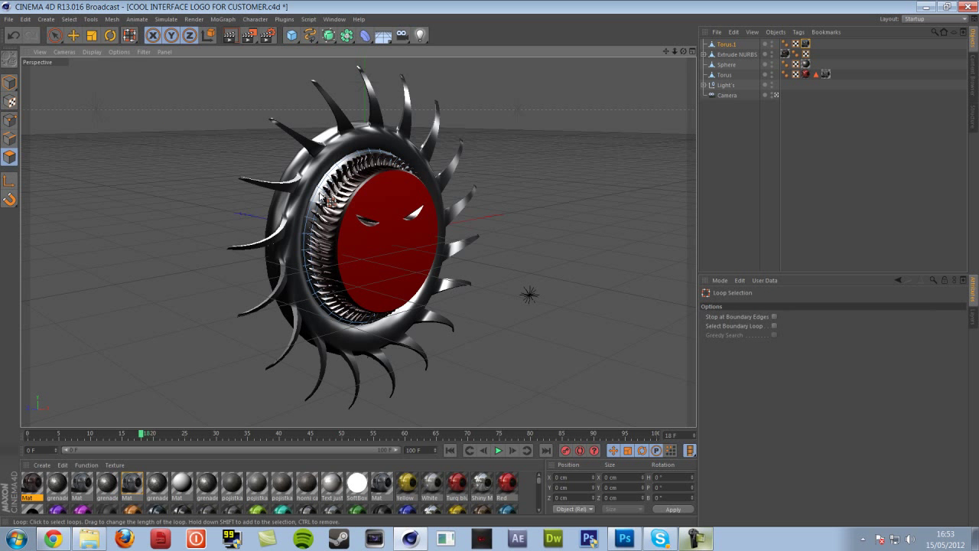
left_click(312, 193)
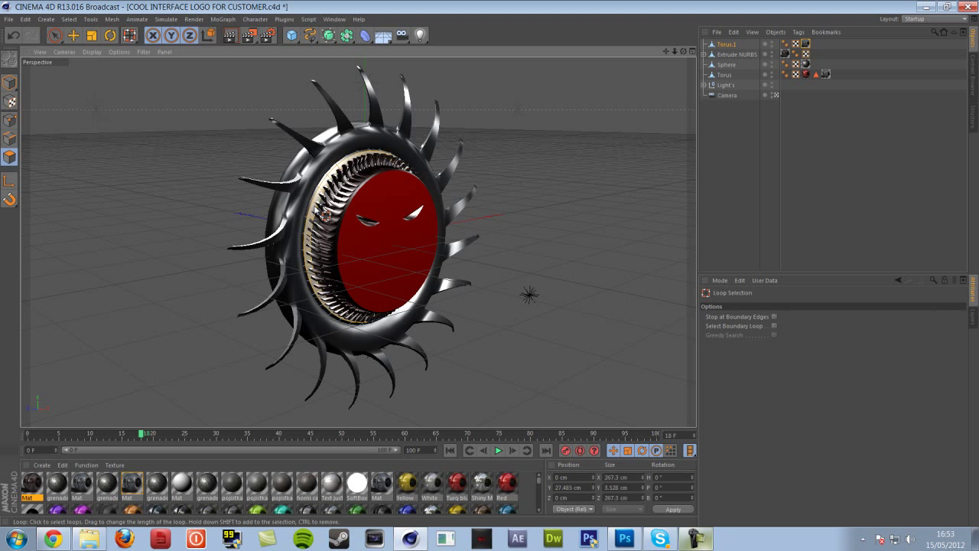
Matrix-extrude the selected loop of the inner torus with a Z move of 0.109 cm, and clear the selection
right_click(321, 182)
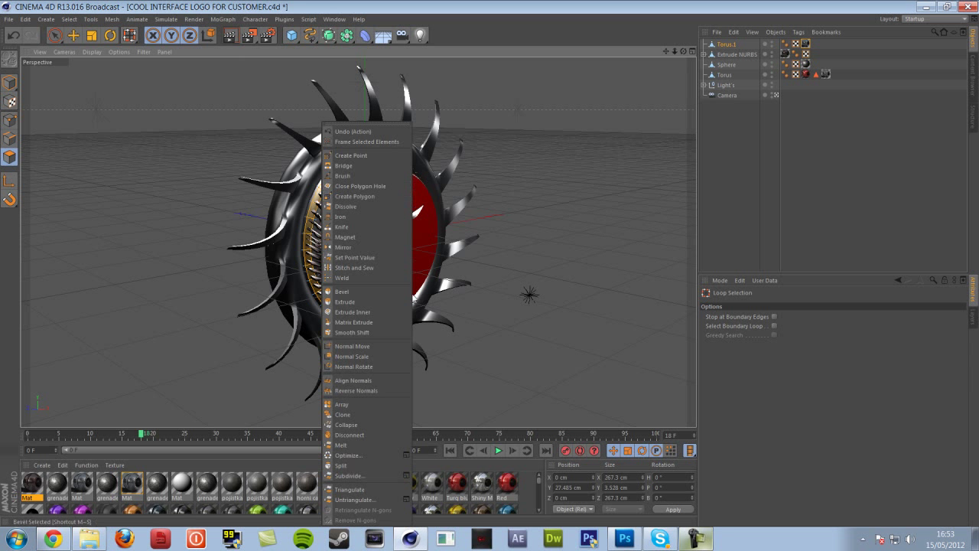
left_click(378, 323)
left_click_drag(337, 167, 315, 201)
key("ctrl+z")
key("ctrl+z")
left_click_drag(336, 174, 336, 181)
key("ctrl+shift+a")
left_click_drag(684, 51, 592, 26)
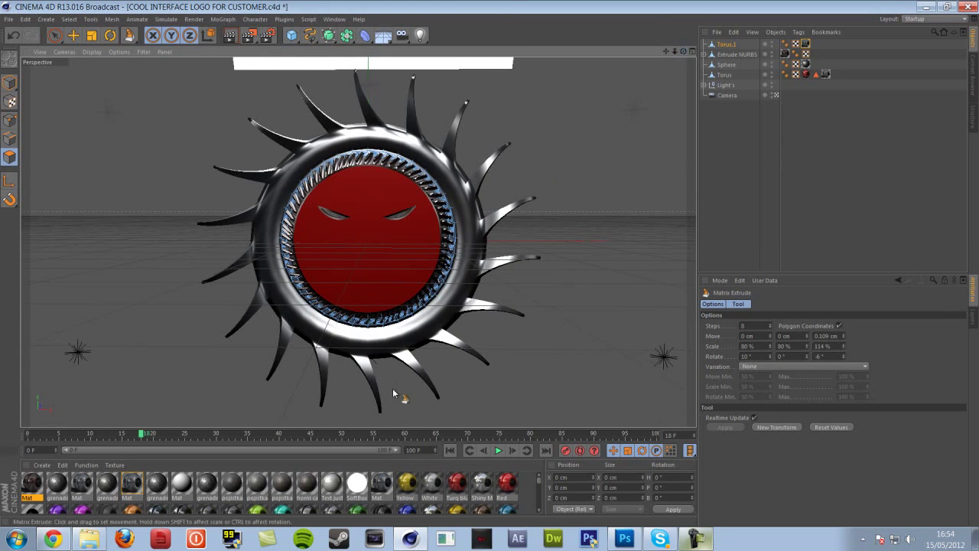
Apply the red Turq blue material to the new inner torus with Cubic projection and render the view
left_click_drag(452, 493, 452, 205)
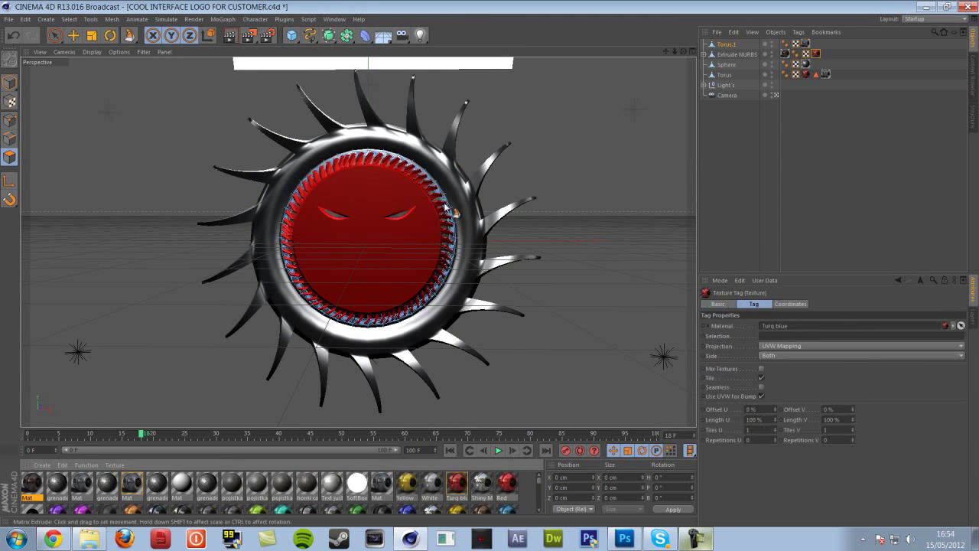
key("ctrl+z")
left_click_drag(457, 482, 730, 48)
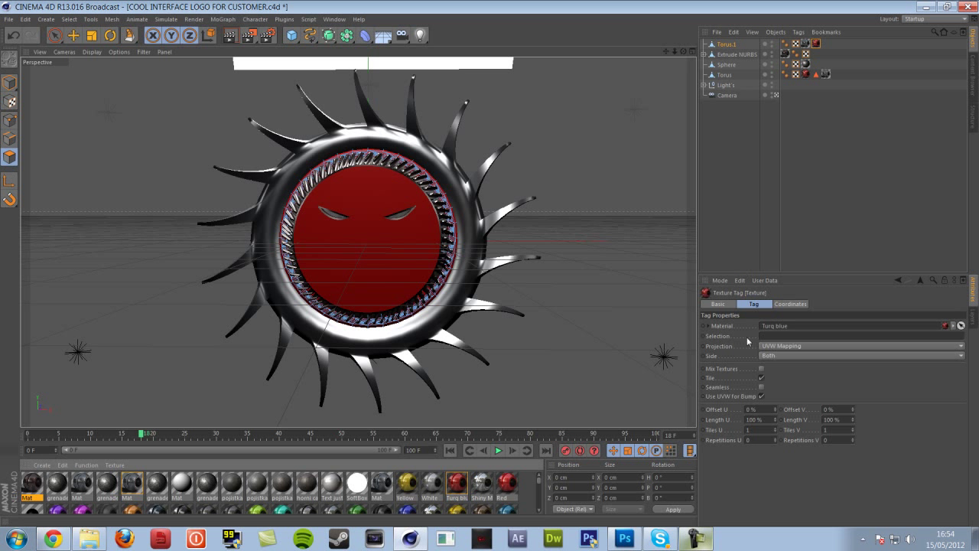
left_click(781, 345)
left_click(780, 387)
left_click_drag(359, 240, 374, 240, "alt")
left_click(229, 35)
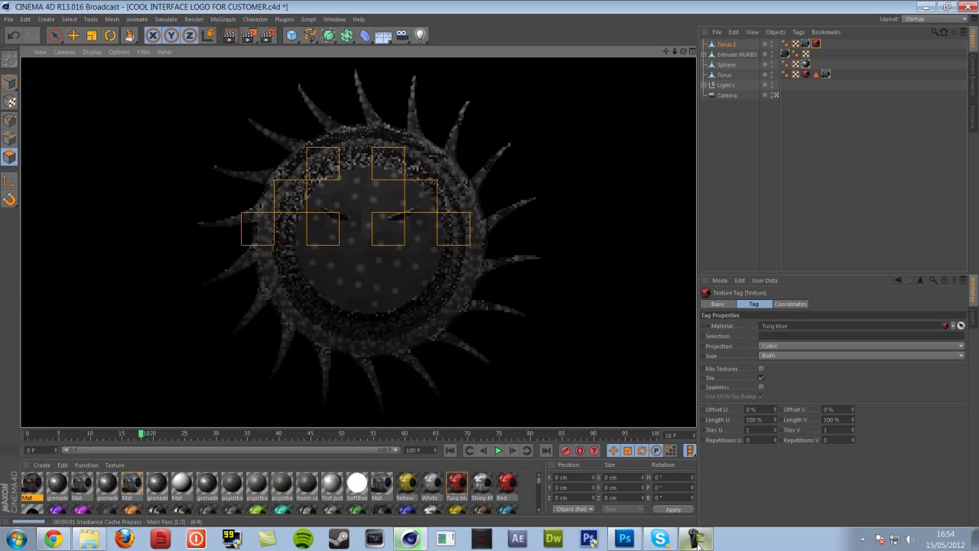
left_click(704, 535)
left_click(928, 490)
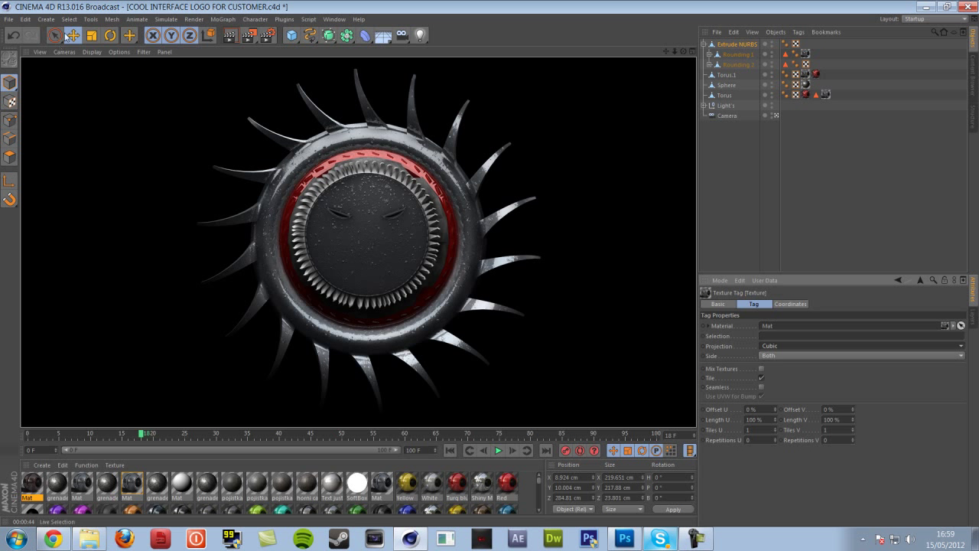
Activate the Move tool with the extruded face object selected
left_click(73, 36)
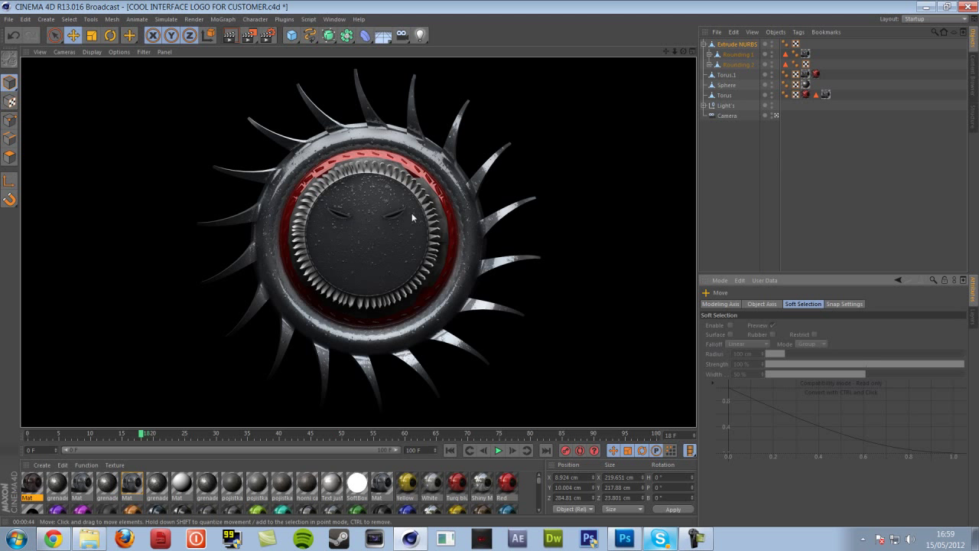